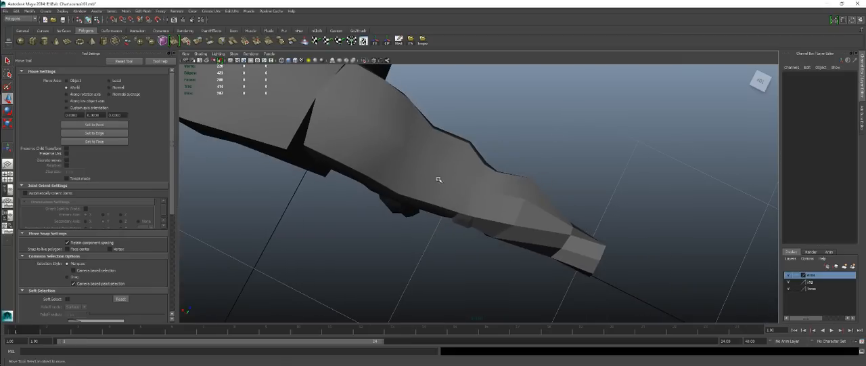
Examine the arm mesh from several sides and preview it smoothed before returning to the unsmoothed display.
{"action": "left_click", "coordinate": [439, 180]}
{"action": "left_click_drag", "start_coordinate": [440, 181], "coordinate": [411, 187], "text": "alt"}
{"action": "middle_click_drag", "start_coordinate": [476, 134], "coordinate": [383, 150], "text": "alt"}
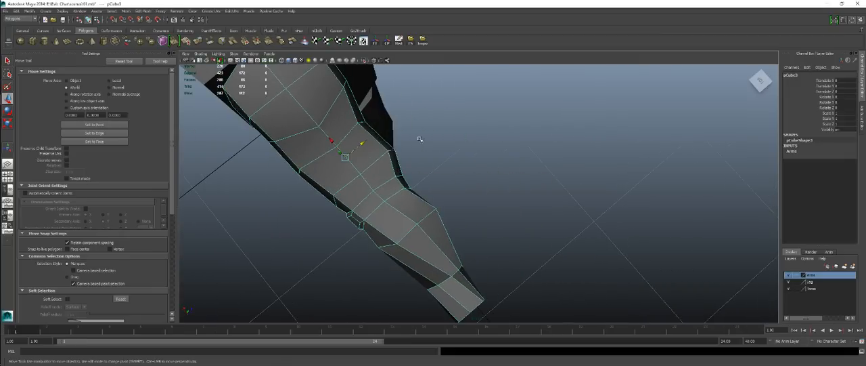
{"action": "left_click_drag", "start_coordinate": [379, 162], "coordinate": [473, 190], "text": "alt"}
{"action": "scroll", "coordinate": [472, 192], "scroll_direction": "up", "scroll_amount": 2}
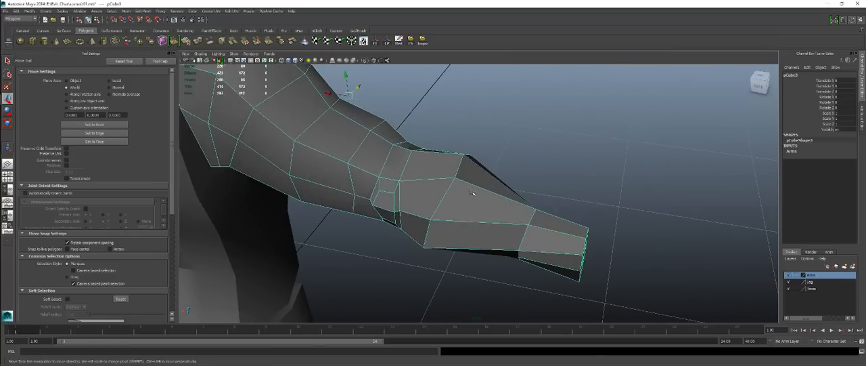
{"action": "key", "text": "3"}
{"action": "left_click", "coordinate": [530, 145]}
{"action": "left_click_drag", "start_coordinate": [530, 145], "coordinate": [447, 146], "text": "alt"}
{"action": "left_click", "coordinate": [443, 175]}
{"action": "key", "text": "1"}
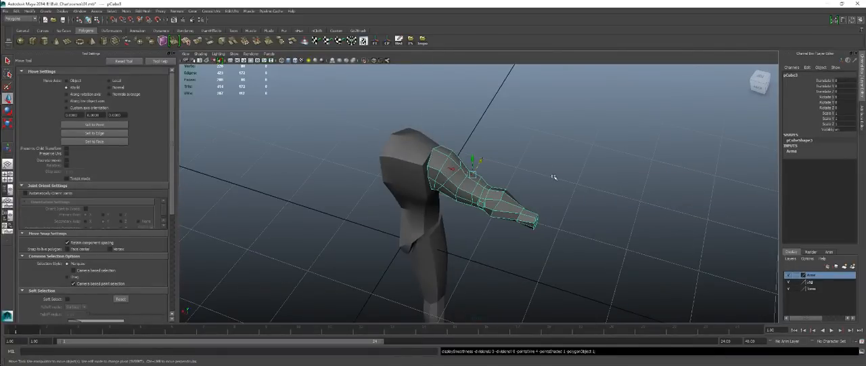
{"action": "left_click_drag", "start_coordinate": [564, 220], "coordinate": [451, 204], "text": "alt"}
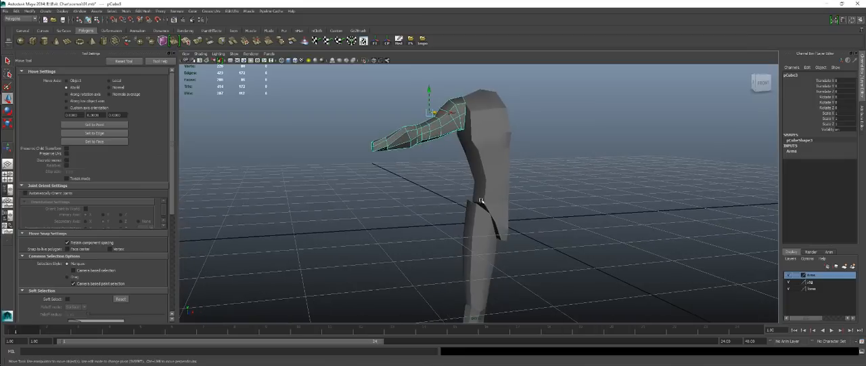
Select the torso and leg meshes together and hide the arms layer to leave the hip area clear.
{"action": "left_click", "coordinate": [485, 223]}
{"action": "left_click", "coordinate": [490, 192]}
{"action": "left_click", "coordinate": [481, 244], "text": "shift"}
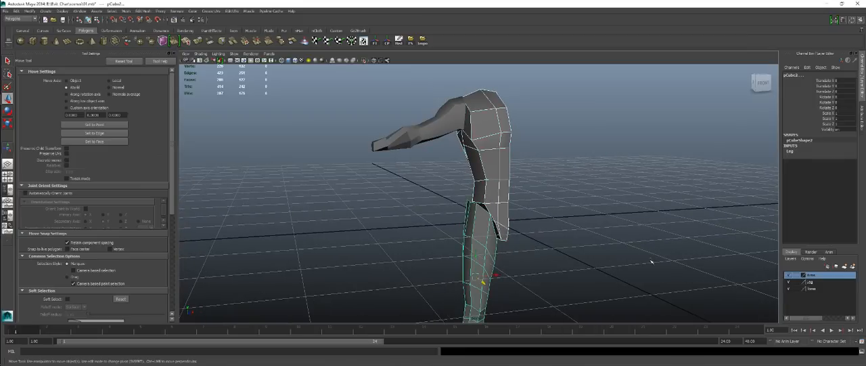
{"action": "left_click_drag", "start_coordinate": [651, 261], "coordinate": [434, 187], "text": "alt"}
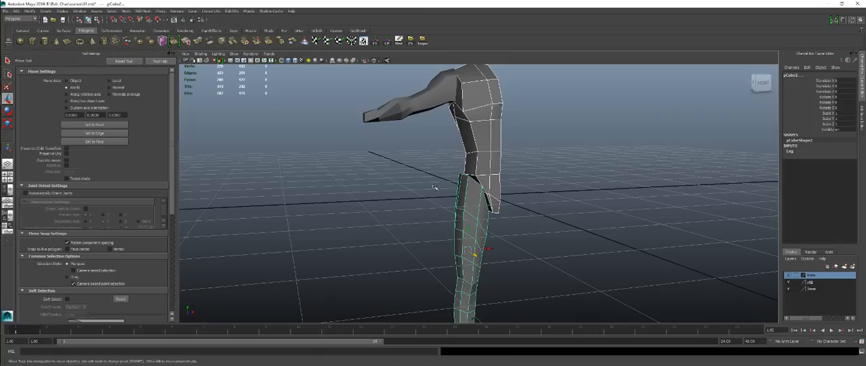
{"action": "left_click", "coordinate": [789, 274]}
{"action": "left_click_drag", "start_coordinate": [408, 197], "coordinate": [408, 149], "text": "alt"}
{"action": "right_click_drag", "start_coordinate": [408, 149], "coordinate": [444, 140], "text": "alt"}
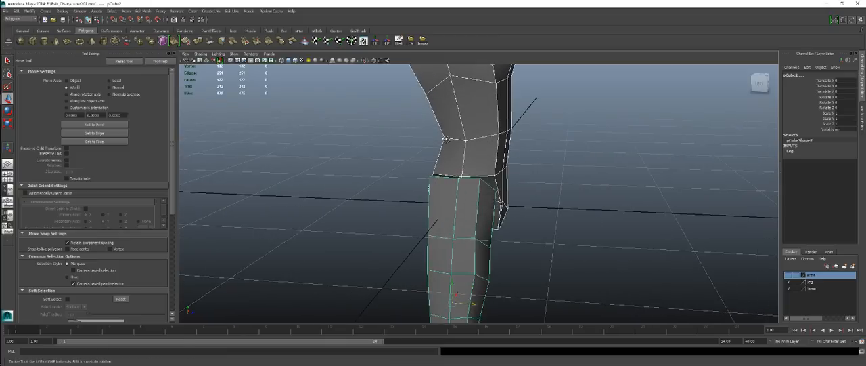
Set the torso layer to reference and turn on wireframe over the shaded meshes.
{"action": "left_click", "coordinate": [797, 288]}
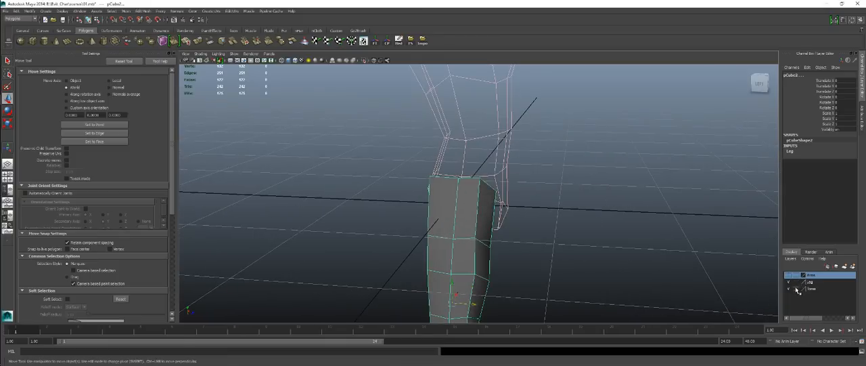
{"action": "left_click", "coordinate": [796, 288]}
{"action": "left_click_drag", "start_coordinate": [546, 192], "coordinate": [547, 169], "text": "alt"}
{"action": "left_click_drag", "start_coordinate": [620, 164], "coordinate": [301, 105], "text": "alt"}
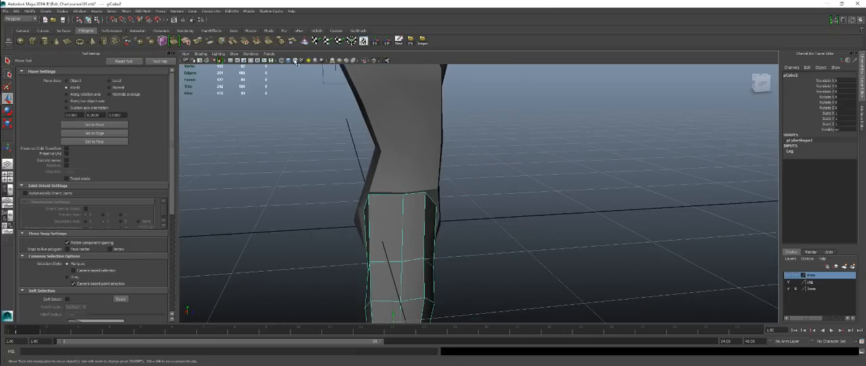
{"action": "left_click", "coordinate": [295, 61]}
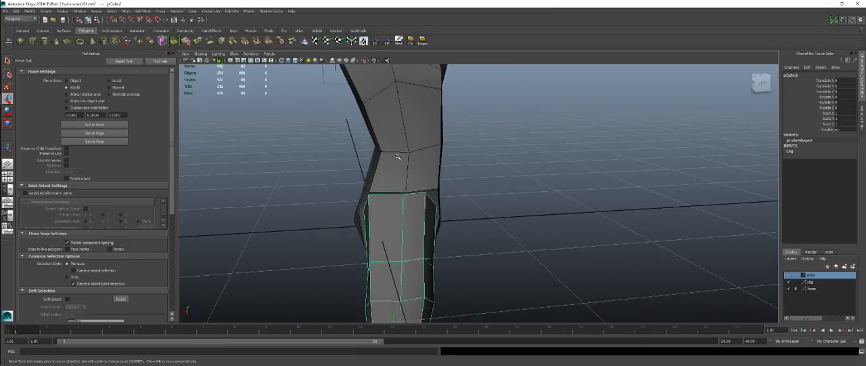
{"action": "left_click_drag", "start_coordinate": [398, 157], "coordinate": [431, 183], "text": "alt"}
{"action": "right_click_drag", "start_coordinate": [474, 195], "coordinate": [442, 190]}
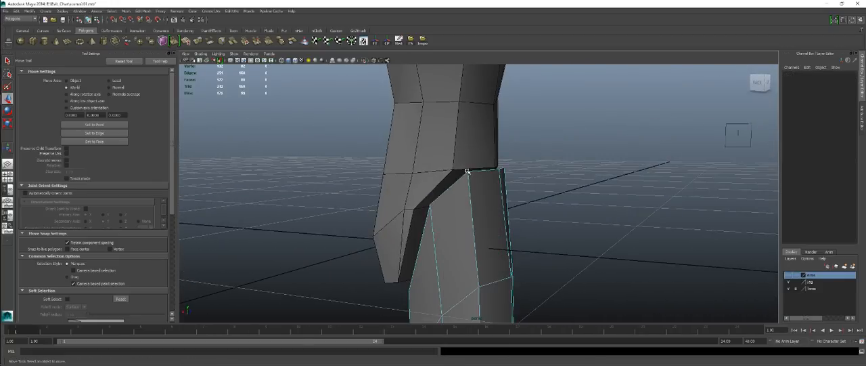
Snap the vertices along the leg's upper rim onto the matching vertices of the torso's hip.
{"action": "left_click", "coordinate": [467, 171]}
{"action": "left_click_drag", "start_coordinate": [477, 190], "coordinate": [535, 201], "text": "alt"}
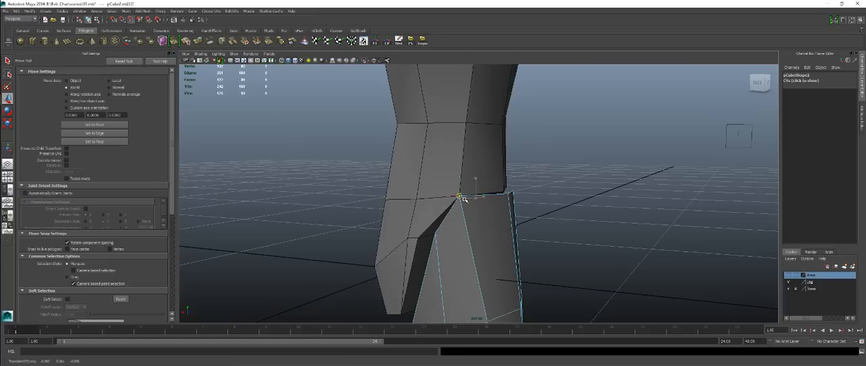
{"action": "left_click_drag", "start_coordinate": [436, 233], "coordinate": [427, 236]}
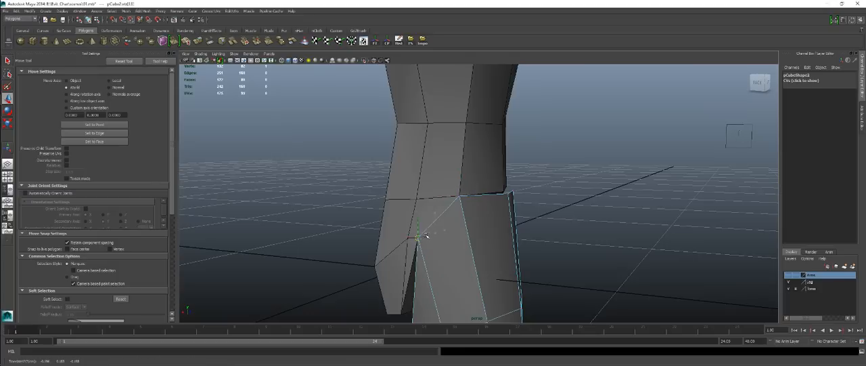
{"action": "left_click_drag", "start_coordinate": [434, 269], "coordinate": [501, 217], "text": "alt"}
{"action": "left_click_drag", "start_coordinate": [488, 182], "coordinate": [481, 229], "text": "alt"}
{"action": "left_click_drag", "start_coordinate": [476, 278], "coordinate": [434, 201], "text": "alt"}
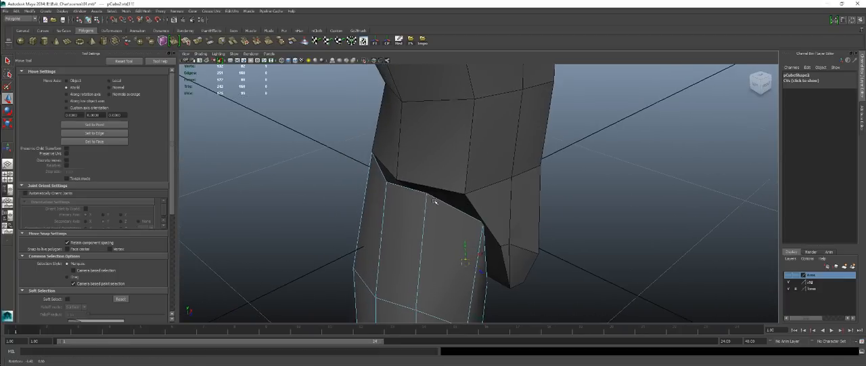
{"action": "left_click_drag", "start_coordinate": [386, 182], "coordinate": [523, 212]}
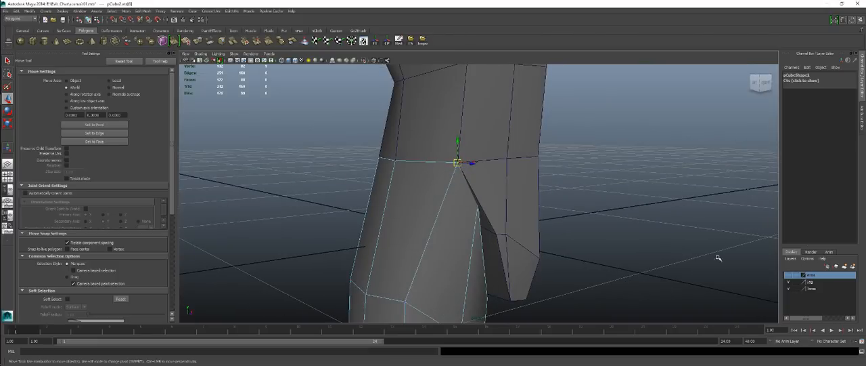
Make the torso editable and snap its crotch and lower hip vertices onto the leg's inner vertices.
{"action": "right_click_drag", "start_coordinate": [503, 194], "coordinate": [513, 183]}
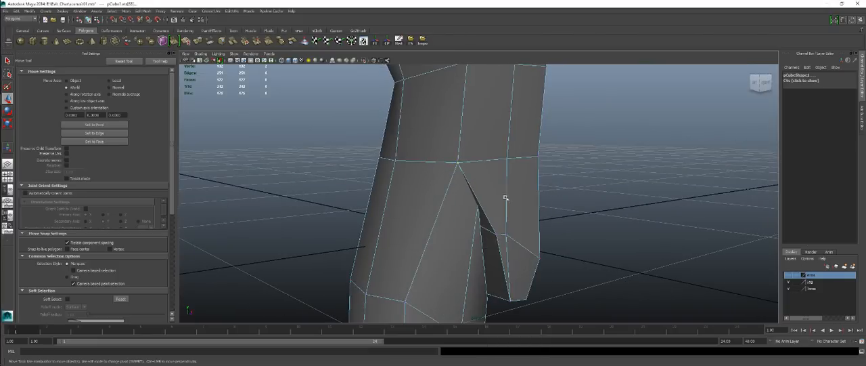
{"action": "left_click_drag", "start_coordinate": [496, 236], "coordinate": [497, 252], "text": "alt"}
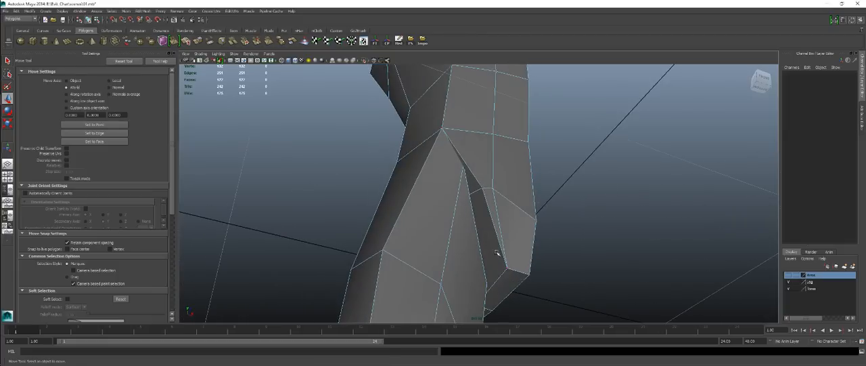
{"action": "left_click", "coordinate": [508, 268]}
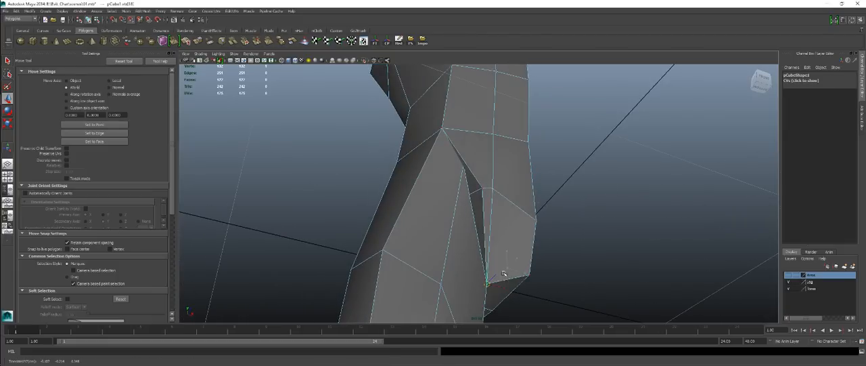
{"action": "left_click_drag", "start_coordinate": [496, 279], "coordinate": [509, 225], "text": "alt"}
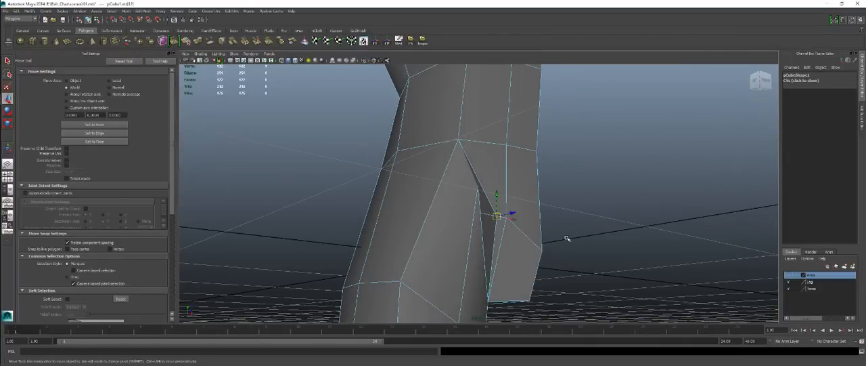
{"action": "left_click_drag", "start_coordinate": [568, 238], "coordinate": [460, 232], "text": "alt"}
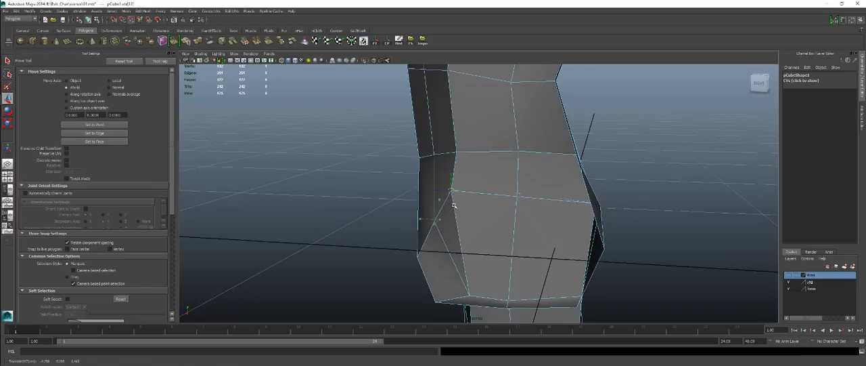
{"action": "left_click_drag", "start_coordinate": [349, 229], "coordinate": [457, 203], "text": "alt"}
Return to object mode and isolate the torso mesh in the view.
{"action": "right_click_drag", "start_coordinate": [457, 203], "coordinate": [486, 238]}
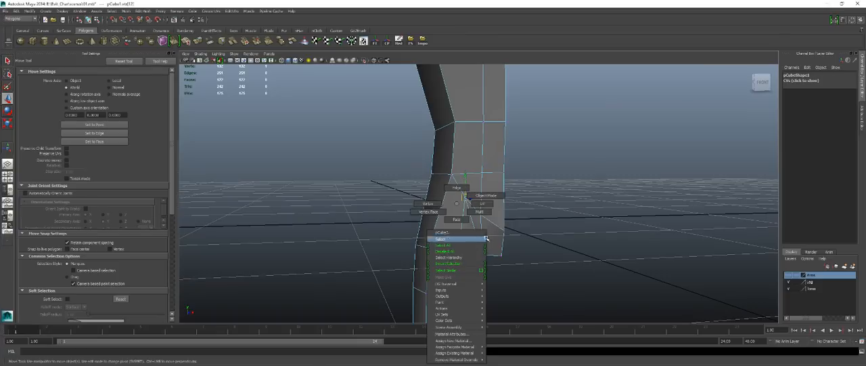
{"action": "right_click_drag", "start_coordinate": [488, 196], "coordinate": [488, 196]}
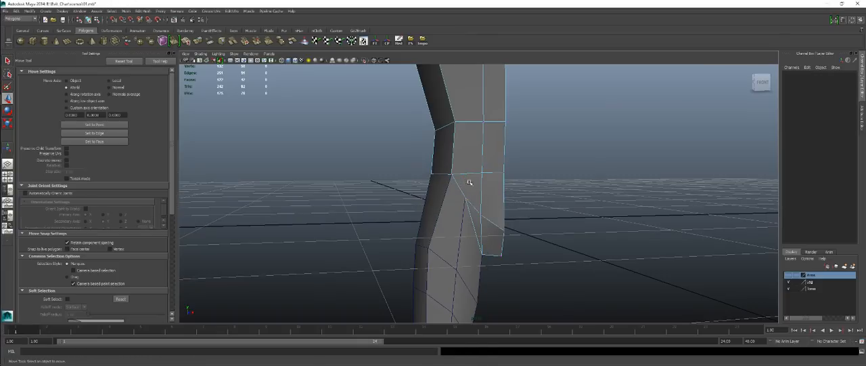
{"action": "left_click", "coordinate": [365, 61]}
{"action": "left_click", "coordinate": [364, 63]}
{"action": "right_click_drag", "start_coordinate": [491, 132], "coordinate": [500, 124]}
{"action": "left_click", "coordinate": [499, 124]}
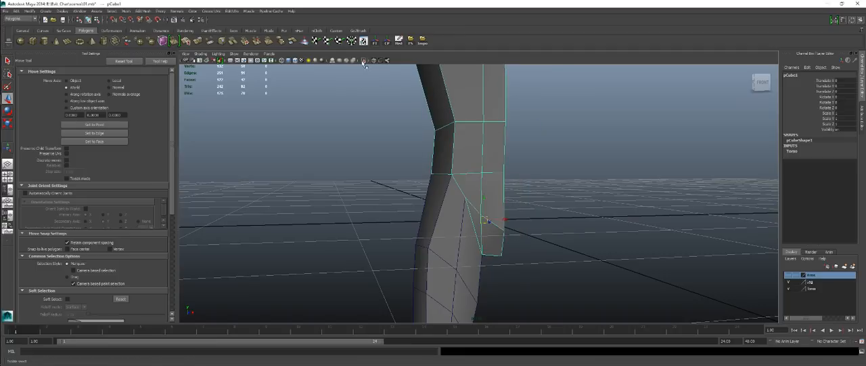
{"action": "left_click", "coordinate": [364, 62]}
{"action": "left_click_drag", "start_coordinate": [393, 181], "coordinate": [440, 197], "text": "alt"}
{"action": "scroll", "coordinate": [440, 197], "scroll_direction": "up", "scroll_amount": 3}
Delete the four lower outer side faces of the torso where the leg attaches, and end the isolation.
{"action": "right_click_drag", "start_coordinate": [446, 181], "coordinate": [448, 200]}
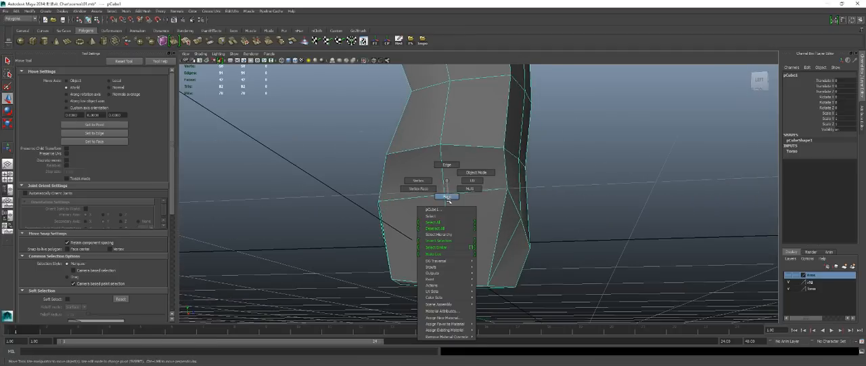
{"action": "left_click", "coordinate": [474, 187]}
{"action": "left_click", "coordinate": [406, 175], "text": "shift"}
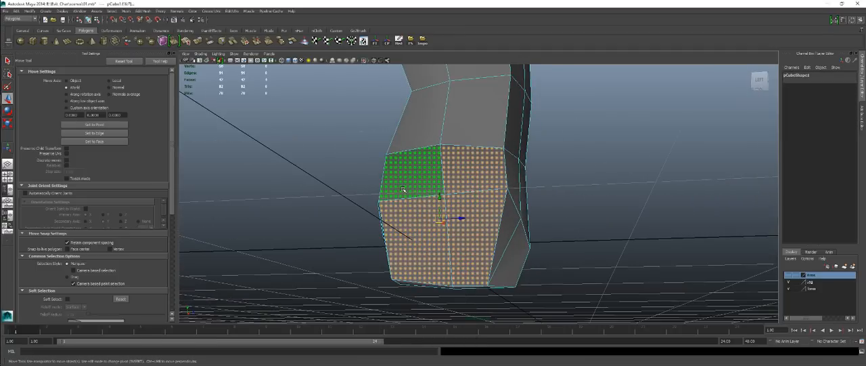
{"action": "key", "text": "Delete"}
{"action": "mouse_move", "coordinate": [437, 222]}
{"action": "left_mouse_down", "text": "alt"}
{"action": "mouse_move", "coordinate": [508, 240]}
{"action": "mouse_move", "coordinate": [441, 226]}
{"action": "left_mouse_up", "text": "alt"}
{"action": "left_click", "coordinate": [366, 61]}
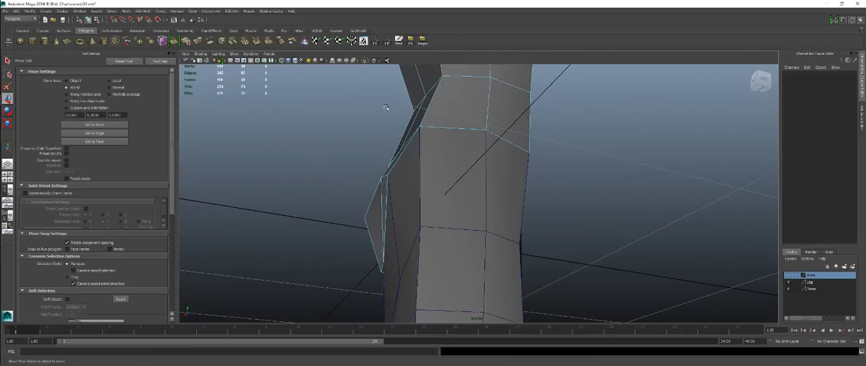
Isolate the leg mesh and delete the four faces closing its upper end against the torso.
{"action": "left_click_drag", "start_coordinate": [386, 108], "coordinate": [358, 187], "text": "alt"}
{"action": "left_click", "coordinate": [403, 262]}
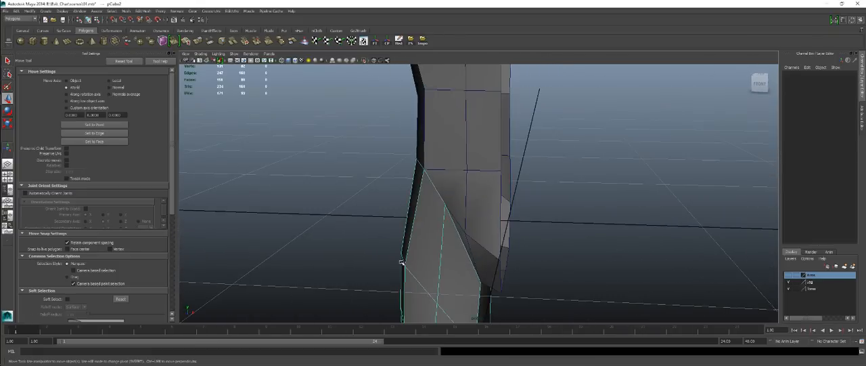
{"action": "left_click", "coordinate": [365, 62]}
{"action": "left_click_drag", "start_coordinate": [470, 139], "coordinate": [517, 168], "text": "alt"}
{"action": "right_click_drag", "start_coordinate": [517, 168], "coordinate": [526, 188]}
{"action": "left_click", "coordinate": [527, 191]}
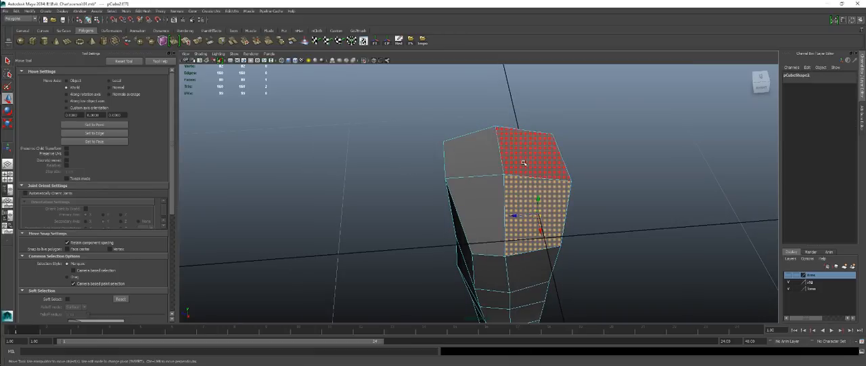
{"action": "left_click", "coordinate": [519, 161], "text": "shift"}
{"action": "left_click", "coordinate": [494, 157], "text": "shift"}
{"action": "left_click", "coordinate": [494, 199], "text": "shift"}
{"action": "key", "text": "Delete"}
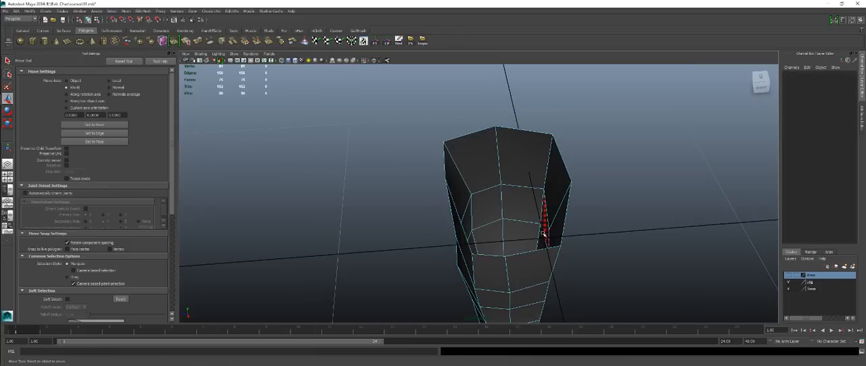
Return the leg to object mode and show it together with the torso again.
{"action": "left_click_drag", "start_coordinate": [544, 234], "coordinate": [442, 220], "text": "alt"}
{"action": "right_click_drag", "start_coordinate": [442, 221], "coordinate": [444, 221]}
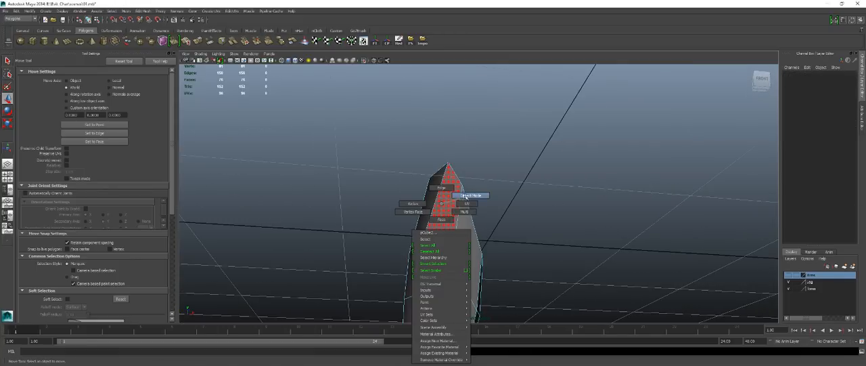
{"action": "right_click_drag", "start_coordinate": [465, 196], "coordinate": [466, 196]}
{"action": "left_click", "coordinate": [364, 63]}
Combine the torso and leg into a single polygon mesh.
{"action": "left_click_drag", "start_coordinate": [501, 165], "coordinate": [553, 201], "text": "alt"}
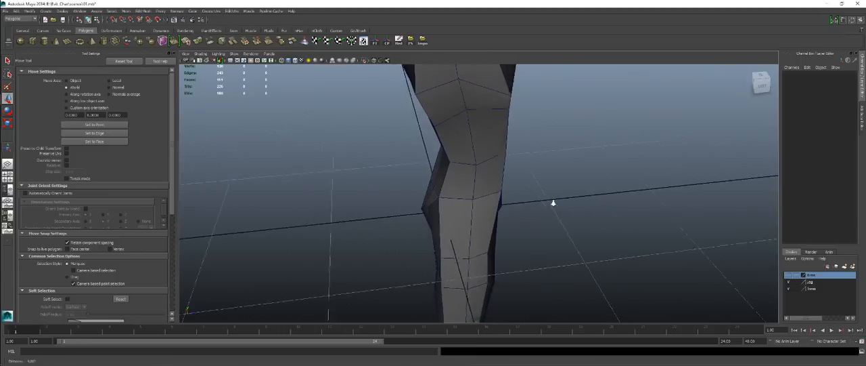
{"action": "right_click_drag", "start_coordinate": [554, 201], "coordinate": [524, 199], "text": "alt"}
{"action": "left_click_drag", "start_coordinate": [348, 191], "coordinate": [581, 270]}
{"action": "right_click_drag", "start_coordinate": [607, 242], "coordinate": [595, 336], "text": "shift"}
{"action": "left_click_drag", "start_coordinate": [550, 231], "coordinate": [467, 181], "text": "alt"}
Merge the overlapping vertices along the seam between the torso and the leg of the combined mesh.
{"action": "right_click", "coordinate": [463, 179]}
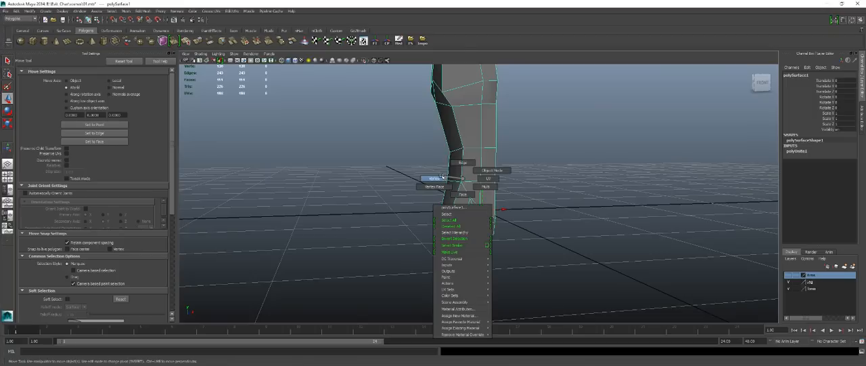
{"action": "left_click", "coordinate": [441, 177]}
{"action": "right_click_drag", "start_coordinate": [568, 177], "coordinate": [586, 148], "text": "shift"}
{"action": "right_click_drag", "start_coordinate": [465, 151], "coordinate": [486, 145]}
{"action": "left_click", "coordinate": [485, 167]}
{"action": "left_click_drag", "start_coordinate": [643, 231], "coordinate": [507, 223], "text": "alt"}
{"action": "scroll", "coordinate": [507, 222], "scroll_direction": "down", "scroll_amount": 3}
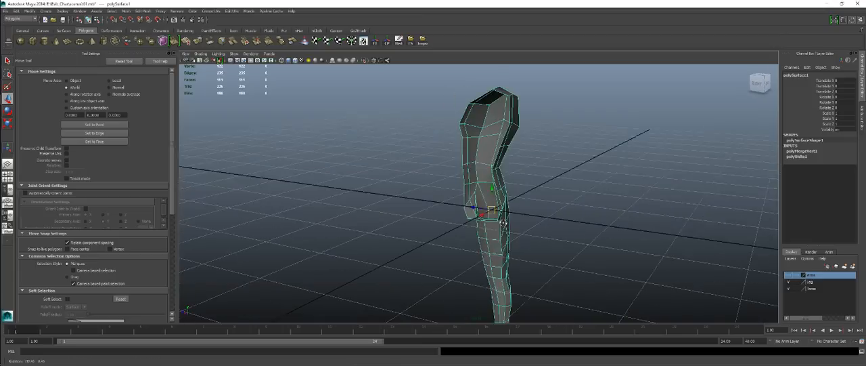
Save the scene as a new version named 02.
{"action": "left_click", "coordinate": [566, 213]}
{"action": "left_click_drag", "start_coordinate": [640, 226], "coordinate": [482, 216], "text": "alt"}
{"action": "right_click_drag", "start_coordinate": [482, 216], "coordinate": [637, 234], "text": "alt"}
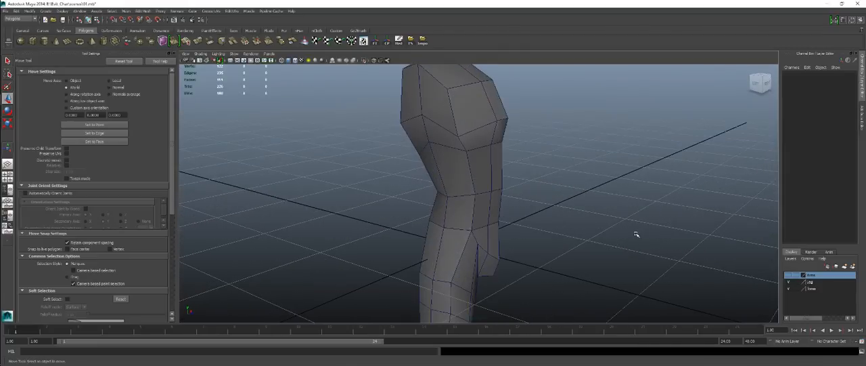
{"action": "key", "text": "ctrl+shift+s"}
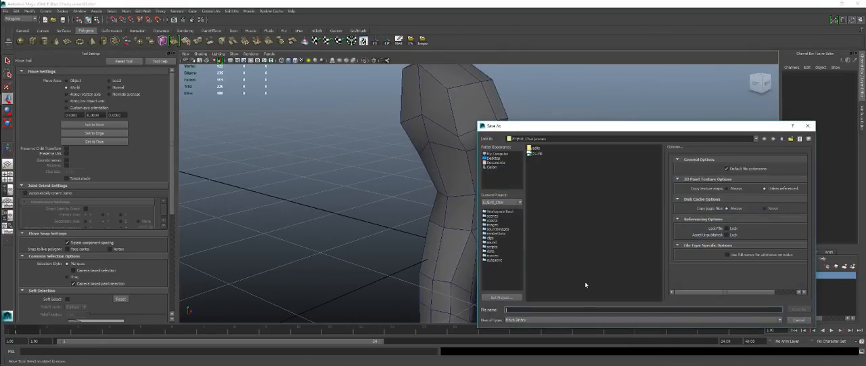
{"action": "type", "text": "02"}
{"action": "key", "text": "Return"}
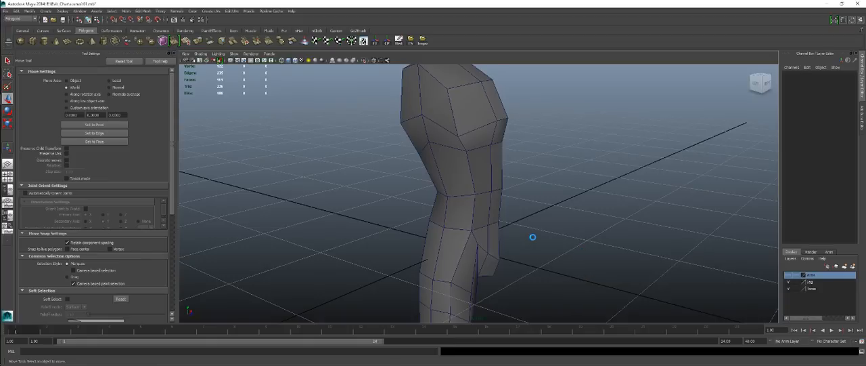
Make the Arms layer visible so the arm mesh shows beside the merged body.
{"action": "key", "text": "space"}
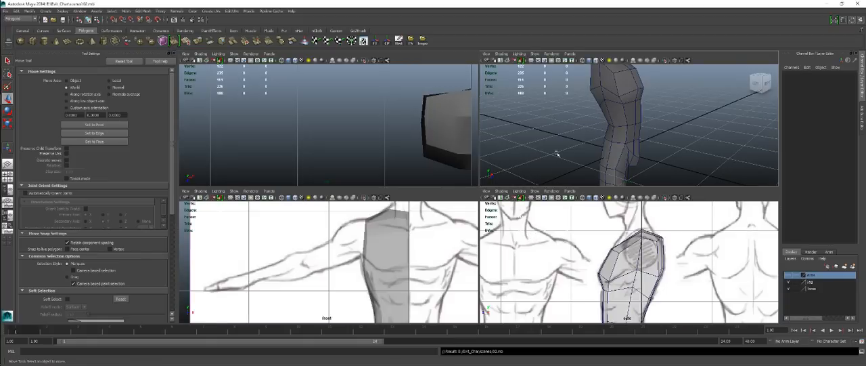
{"action": "key", "text": "space"}
{"action": "left_click_drag", "start_coordinate": [552, 131], "coordinate": [556, 212], "text": "alt"}
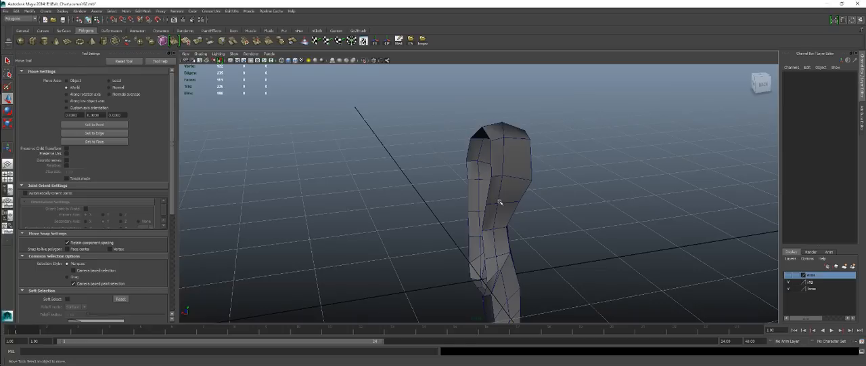
{"action": "left_click_drag", "start_coordinate": [475, 220], "coordinate": [460, 202], "text": "alt"}
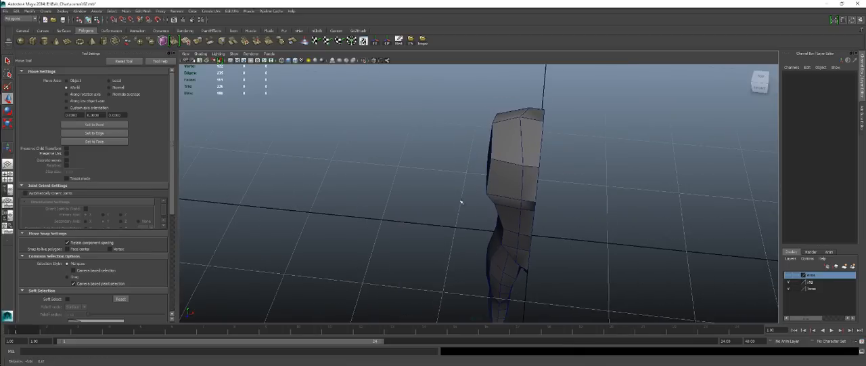
{"action": "left_click", "coordinate": [791, 275]}
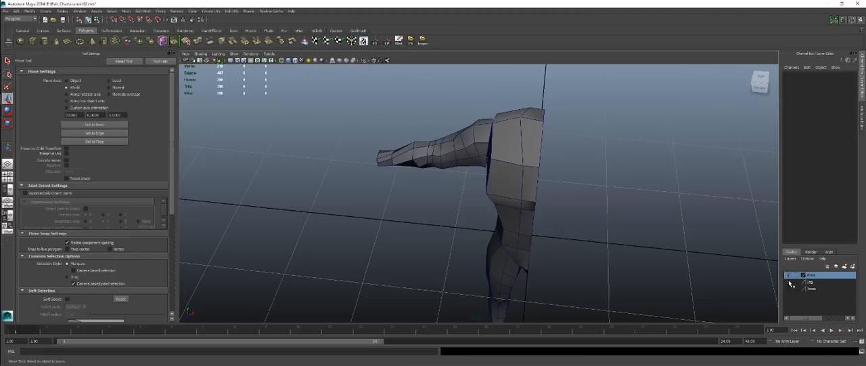
{"action": "left_click_drag", "start_coordinate": [639, 274], "coordinate": [492, 268], "text": "alt"}
{"action": "left_click_drag", "start_coordinate": [473, 179], "coordinate": [549, 199], "text": "alt"}
Add the merged torso-and-leg mesh to the Torso layer and turn that layer's visibility on.
{"action": "left_click", "coordinate": [410, 168]}
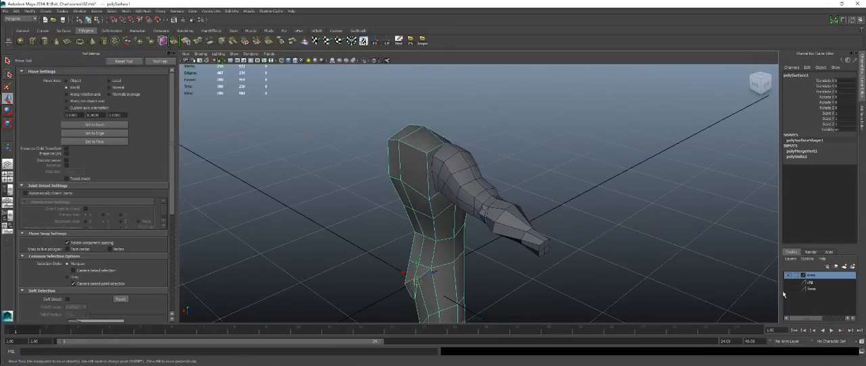
{"action": "left_click", "coordinate": [813, 290]}
{"action": "right_click", "coordinate": [813, 291]}
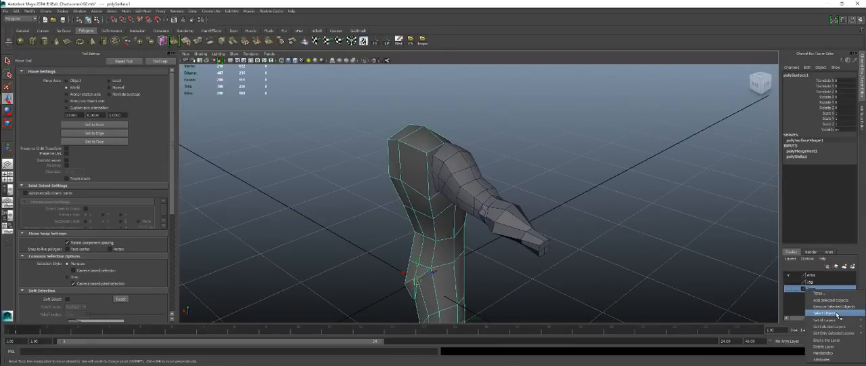
{"action": "mouse_move", "coordinate": [839, 320]}
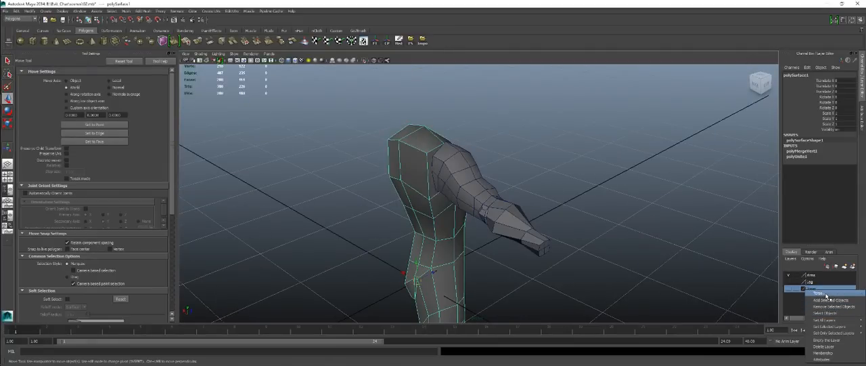
{"action": "left_click", "coordinate": [830, 300]}
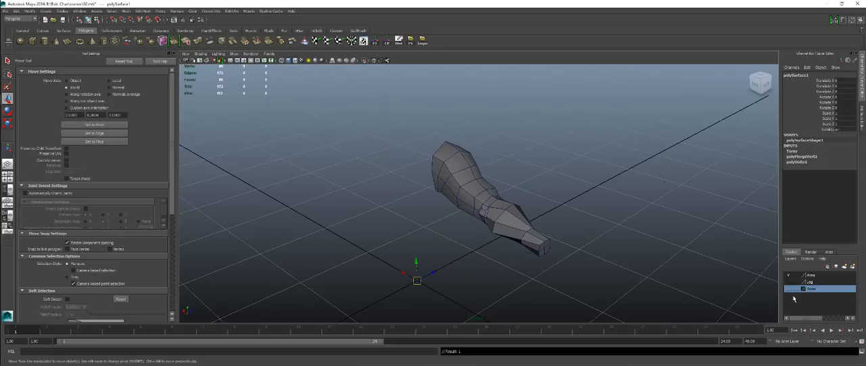
{"action": "left_click", "coordinate": [787, 288]}
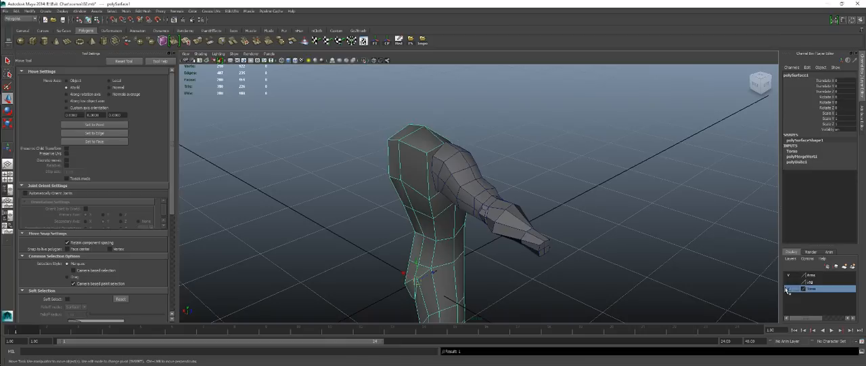
Delete the Leg layer.
{"action": "left_click", "coordinate": [812, 281]}
{"action": "right_click", "coordinate": [815, 282]}
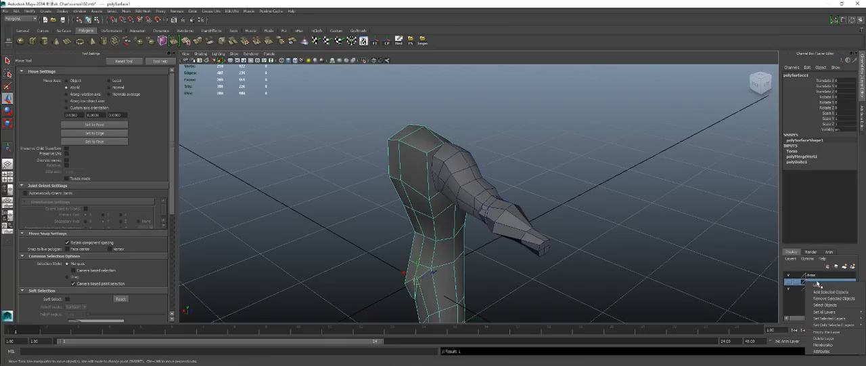
{"action": "left_click", "coordinate": [834, 338]}
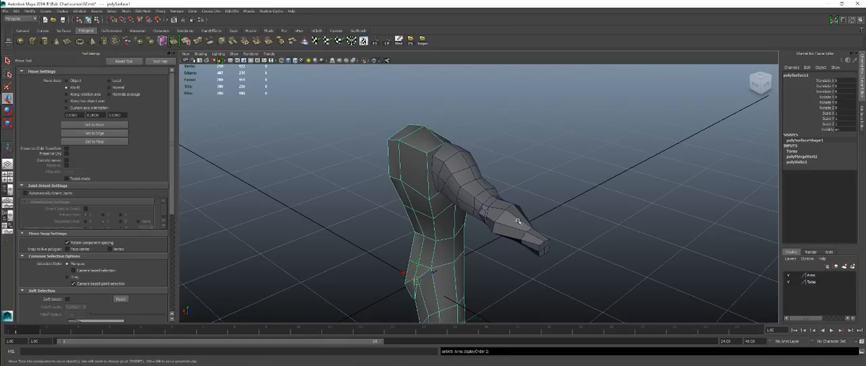
In the front view, move the arm's uppermost shoulder vertex onto the adjoining edge of the torso's shoulder.
{"action": "left_click_drag", "start_coordinate": [406, 203], "coordinate": [420, 212], "text": "alt"}
{"action": "key", "text": "space"}
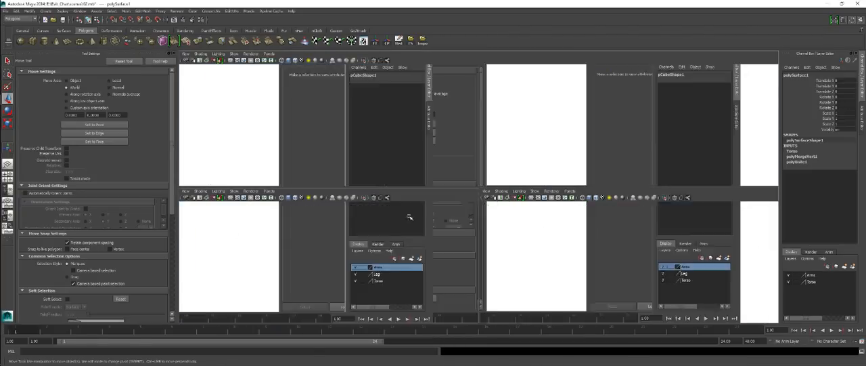
{"action": "key", "text": "space"}
{"action": "middle_click_drag", "start_coordinate": [469, 192], "coordinate": [401, 229], "text": "alt"}
{"action": "right_click_drag", "start_coordinate": [401, 229], "coordinate": [523, 162], "text": "alt"}
{"action": "right_click_drag", "start_coordinate": [496, 115], "coordinate": [513, 112]}
{"action": "left_click", "coordinate": [509, 116]}
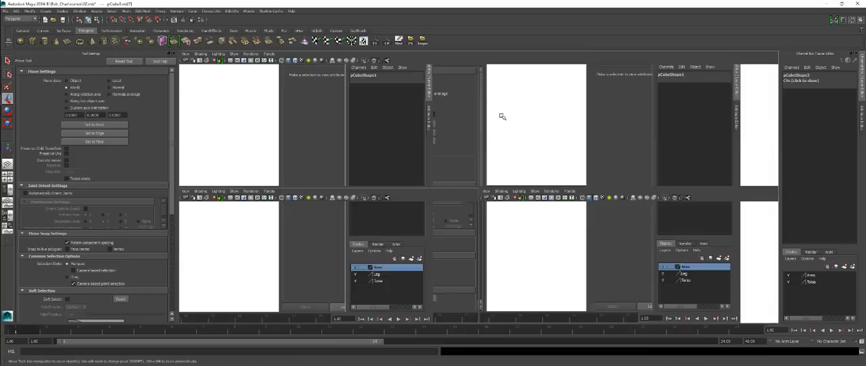
Examine the arm's junction with the torso, then isolate the arm, check its capped shoulder end and show all meshes again.
{"action": "key", "text": "space"}
{"action": "key", "text": "space"}
{"action": "left_click_drag", "start_coordinate": [589, 124], "coordinate": [361, 156], "text": "alt"}
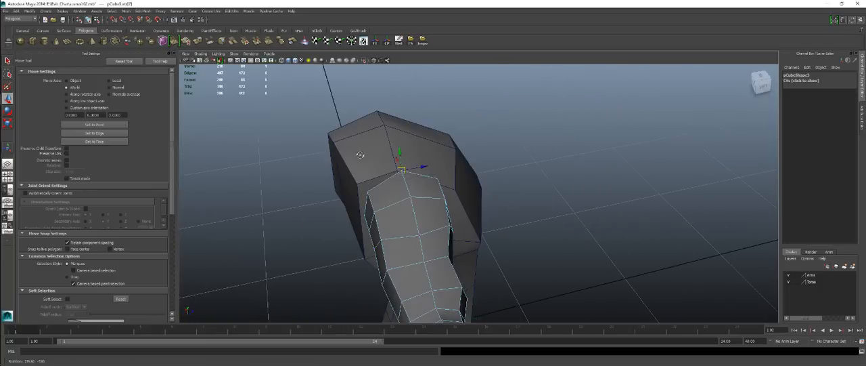
{"action": "left_click_drag", "start_coordinate": [426, 152], "coordinate": [362, 153], "text": "alt"}
{"action": "right_click_drag", "start_coordinate": [361, 153], "coordinate": [423, 182], "text": "alt"}
{"action": "right_click_drag", "start_coordinate": [458, 178], "coordinate": [478, 170]}
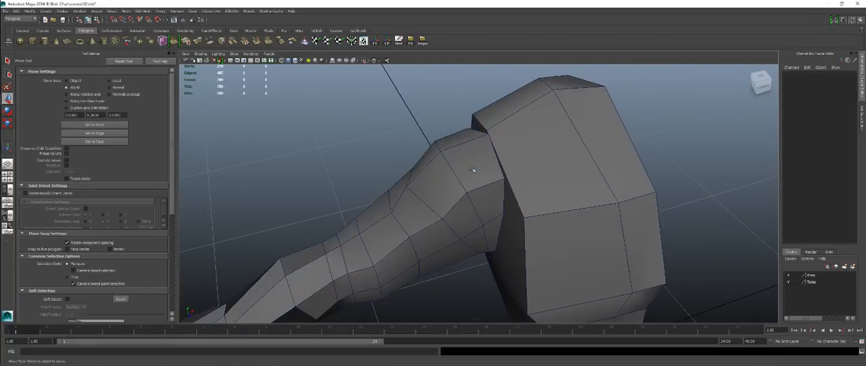
{"action": "left_click", "coordinate": [476, 170]}
{"action": "left_click", "coordinate": [364, 61]}
{"action": "left_click_drag", "start_coordinate": [525, 189], "coordinate": [440, 188], "text": "alt"}
{"action": "middle_click_drag", "start_coordinate": [440, 188], "coordinate": [415, 142], "text": "alt"}
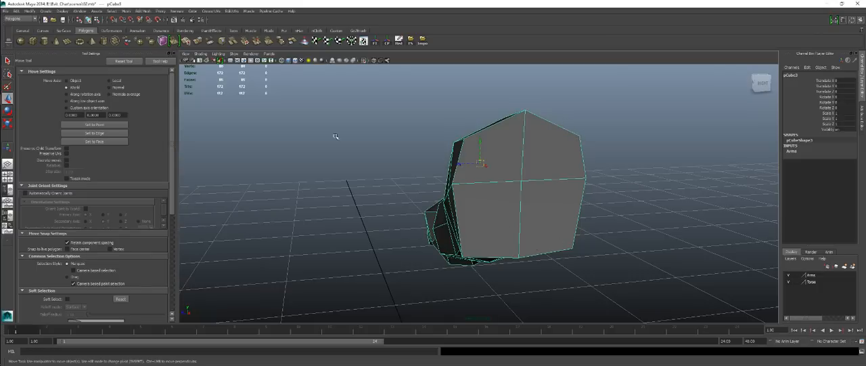
{"action": "left_click", "coordinate": [363, 61]}
Isolate the merged body mesh and examine the side faces around the shoulder and armpit where the arm attaches.
{"action": "left_click_drag", "start_coordinate": [399, 128], "coordinate": [569, 193], "text": "alt"}
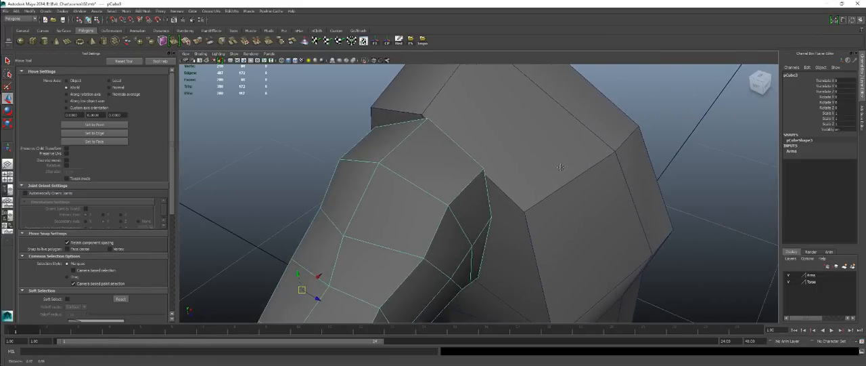
{"action": "right_click_drag", "start_coordinate": [568, 193], "coordinate": [505, 174], "text": "alt"}
{"action": "left_click", "coordinate": [506, 175]}
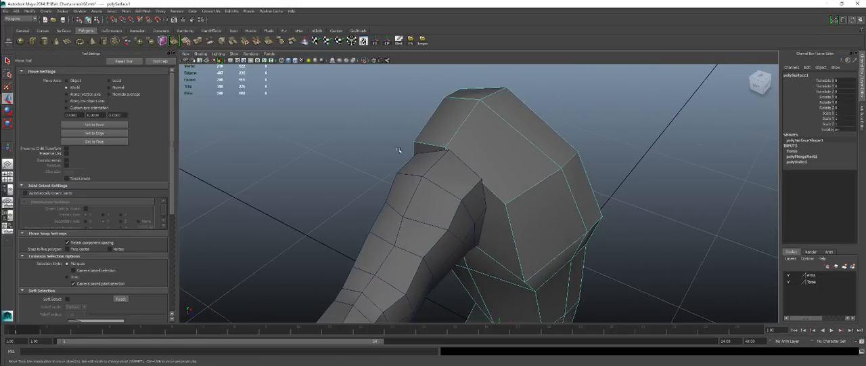
{"action": "left_click", "coordinate": [365, 62]}
{"action": "left_click_drag", "start_coordinate": [400, 167], "coordinate": [485, 164], "text": "alt"}
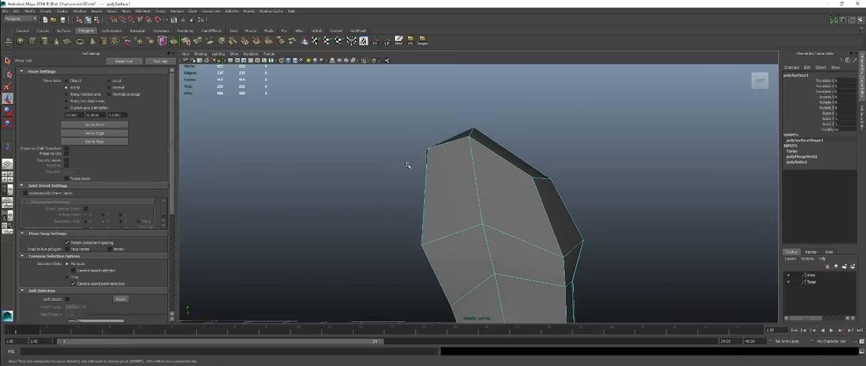
{"action": "left_click_drag", "start_coordinate": [508, 232], "coordinate": [468, 195], "text": "alt"}
{"action": "right_click_drag", "start_coordinate": [469, 196], "coordinate": [516, 199], "text": "alt"}
{"action": "left_click_drag", "start_coordinate": [516, 199], "coordinate": [499, 212], "text": "alt"}
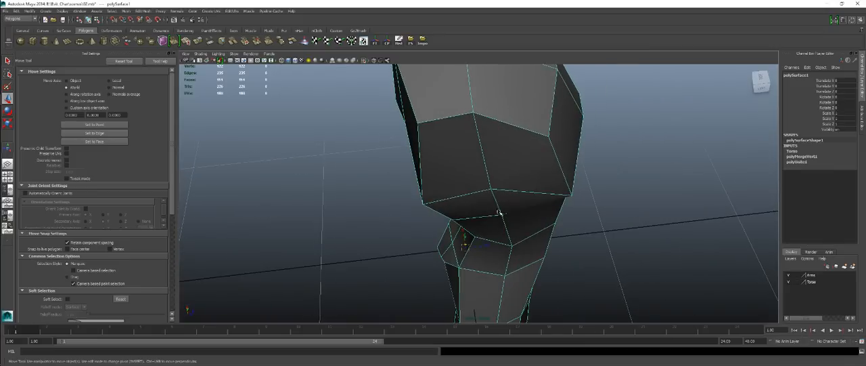
{"action": "left_click_drag", "start_coordinate": [470, 177], "coordinate": [470, 159], "text": "alt"}
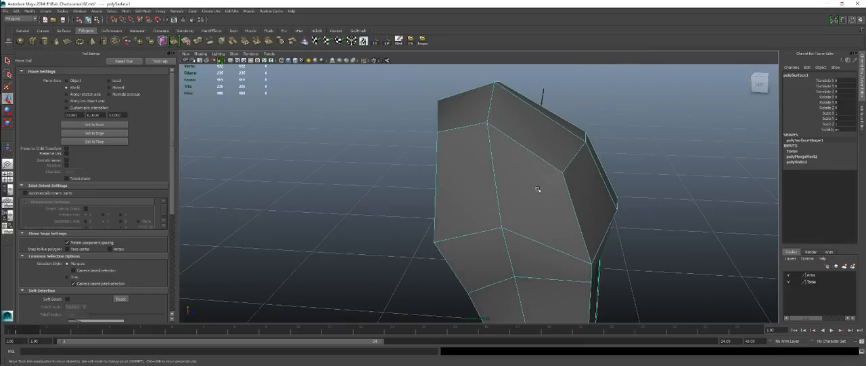
Insert an edge loop around the upper torso, midway down the large side faces below the shoulder.
{"action": "right_click", "coordinate": [571, 184], "text": "shift"}
{"action": "right_click", "coordinate": [574, 189], "text": "shift"}
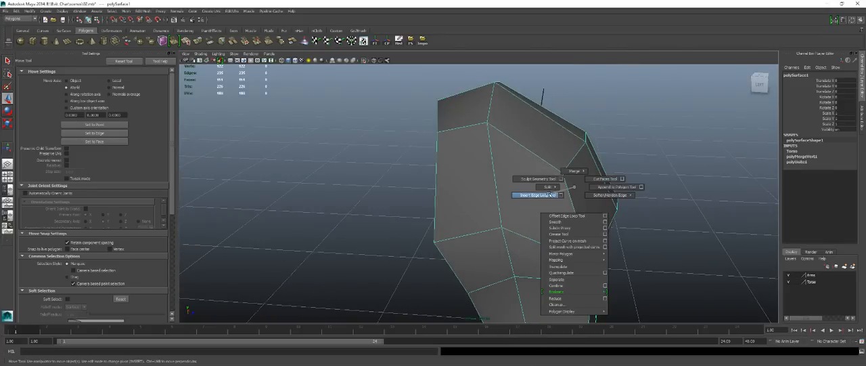
{"action": "left_click", "coordinate": [550, 195]}
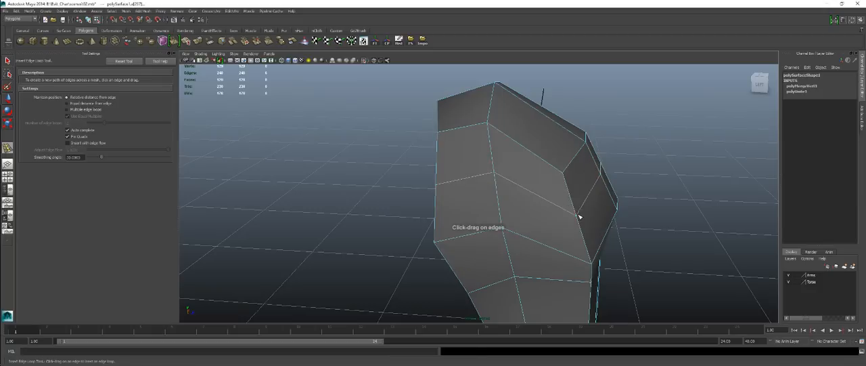
{"action": "left_click", "coordinate": [579, 216]}
In the side view, adjust the new edge loop's chest vertices to follow the reference outline.
{"action": "key", "text": "space"}
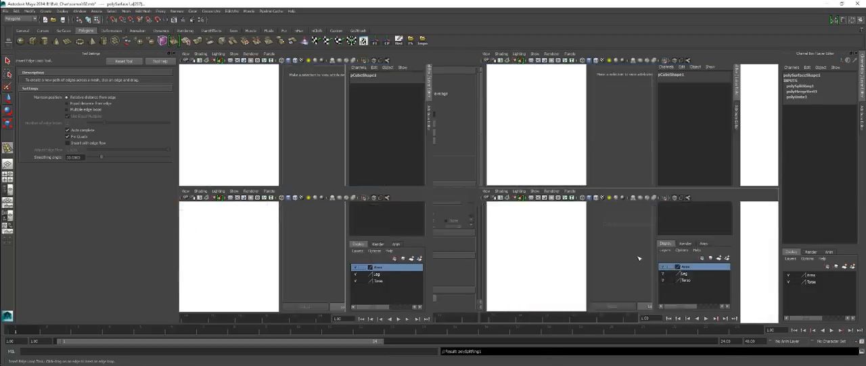
{"action": "key", "text": "space"}
{"action": "middle_click_drag", "start_coordinate": [397, 183], "coordinate": [422, 160], "text": "alt"}
{"action": "right_click_drag", "start_coordinate": [422, 160], "coordinate": [474, 161], "text": "alt"}
{"action": "right_click", "coordinate": [490, 161]}
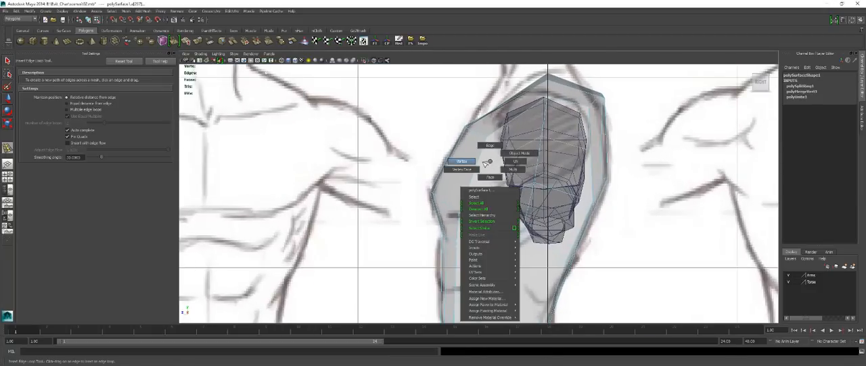
{"action": "left_click", "coordinate": [467, 163]}
{"action": "key", "text": "q"}
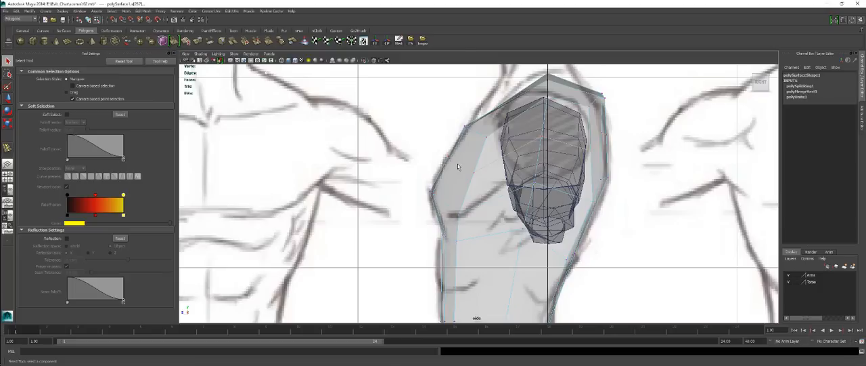
{"action": "left_click", "coordinate": [451, 159]}
{"action": "key", "text": "e"}
{"action": "key", "text": "w"}
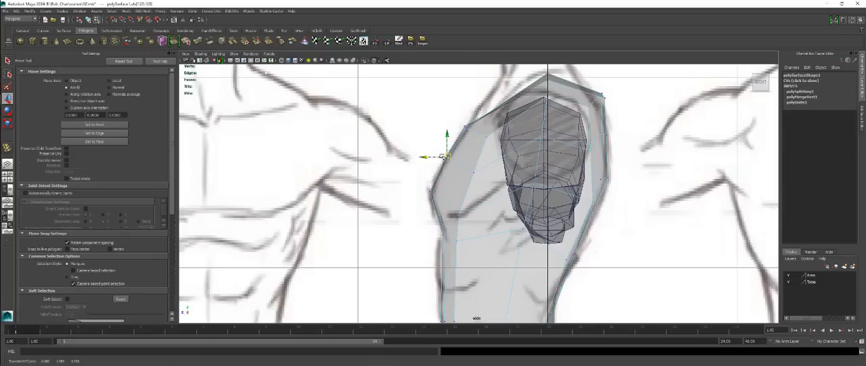
Move the new loop's back vertices and the upper back corner vertices to match the reference outline in the side view.
{"action": "left_click", "coordinate": [609, 138]}
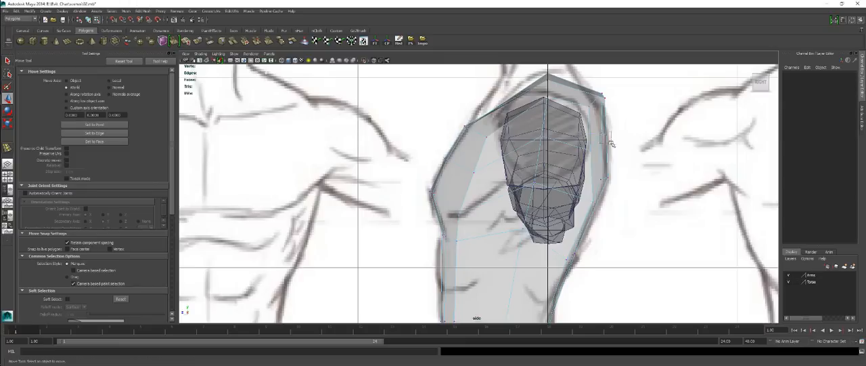
{"action": "left_click", "coordinate": [608, 138]}
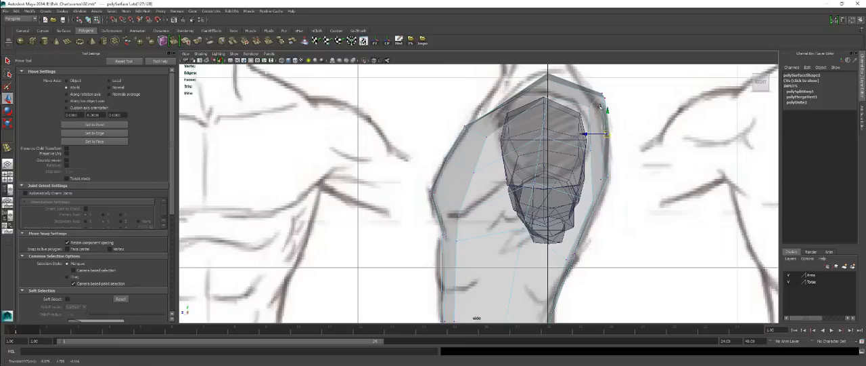
{"action": "left_click_drag", "start_coordinate": [592, 82], "coordinate": [599, 96]}
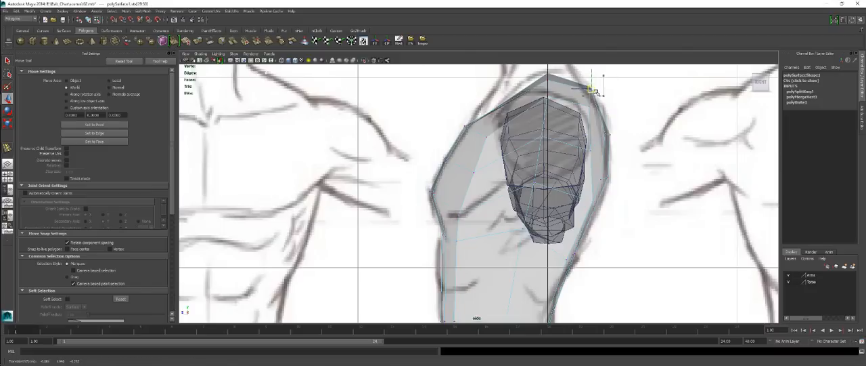
{"action": "mouse_move", "coordinate": [603, 119]}
{"action": "left_mouse_down"}
{"action": "mouse_move", "coordinate": [614, 160]}
{"action": "mouse_move", "coordinate": [604, 122]}
{"action": "left_mouse_up"}
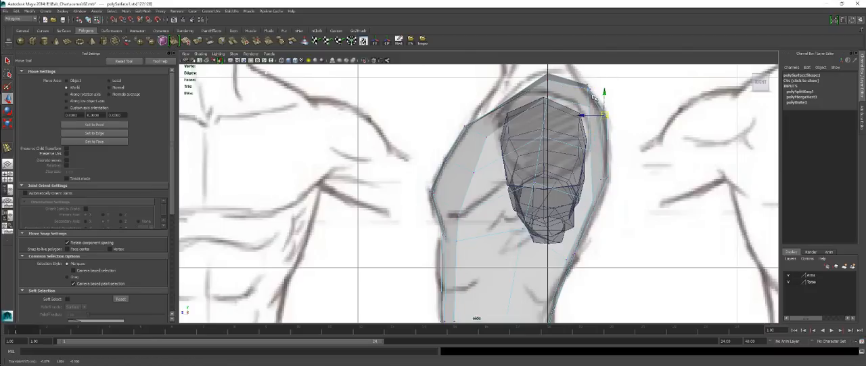
Examine in perspective how the arm meets the reshaped torso around the shoulder and armpit.
{"action": "key", "text": "space"}
{"action": "key", "text": "space"}
{"action": "left_click_drag", "start_coordinate": [552, 157], "coordinate": [471, 223], "text": "alt"}
{"action": "left_click", "coordinate": [549, 203]}
{"action": "left_click_drag", "start_coordinate": [379, 118], "coordinate": [555, 191], "text": "alt"}
{"action": "left_click_drag", "start_coordinate": [561, 224], "coordinate": [502, 207], "text": "alt"}
{"action": "left_click_drag", "start_coordinate": [459, 98], "coordinate": [507, 140], "text": "alt"}
{"action": "middle_click_drag", "start_coordinate": [507, 141], "coordinate": [507, 177], "text": "alt"}
{"action": "scroll", "coordinate": [507, 179], "scroll_direction": "up", "scroll_amount": 5}
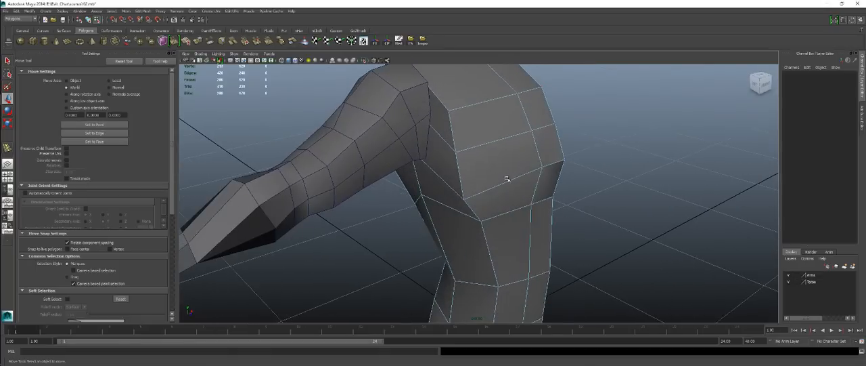
{"action": "left_click", "coordinate": [464, 198]}
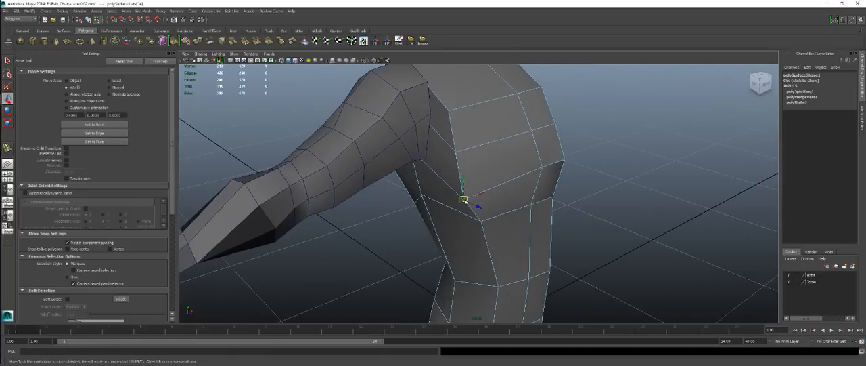
{"action": "left_click_drag", "start_coordinate": [466, 201], "coordinate": [454, 113]}
{"action": "left_click_drag", "start_coordinate": [498, 160], "coordinate": [457, 118], "text": "alt"}
{"action": "key", "text": "ctrl+z"}
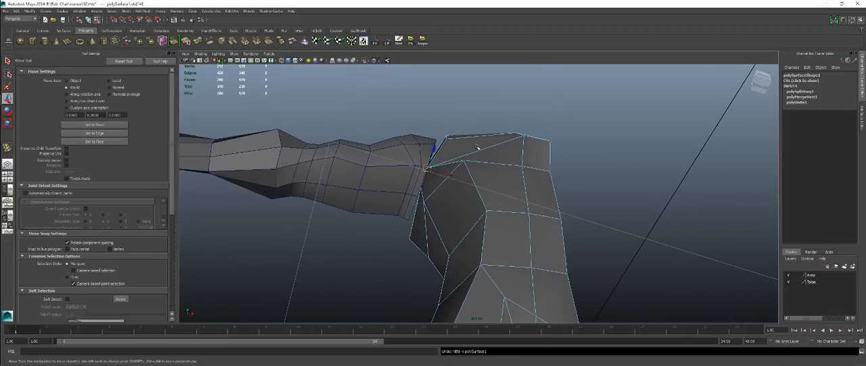
{"action": "key", "text": "ctrl+z"}
{"action": "key", "text": "ctrl+z"}
{"action": "key", "text": "ctrl+z"}
Insert a vertical edge loop down the front of the torso, between the armpit edge and the existing chest loop.
{"action": "left_click_drag", "start_coordinate": [482, 150], "coordinate": [491, 171], "text": "alt"}
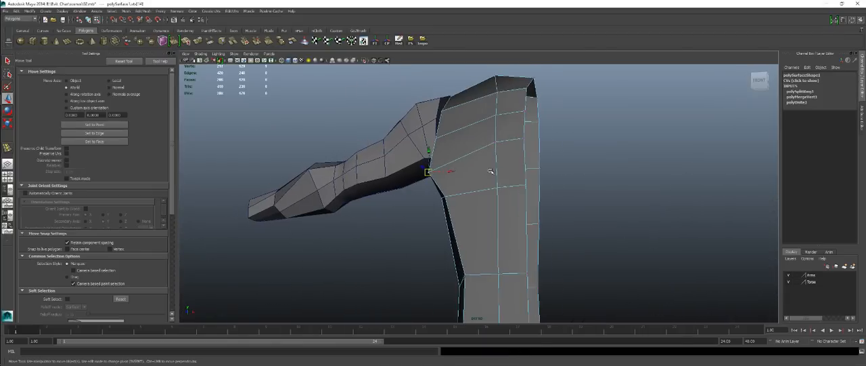
{"action": "right_click_drag", "start_coordinate": [491, 172], "coordinate": [508, 144]}
{"action": "right_click", "coordinate": [512, 161], "text": "shift"}
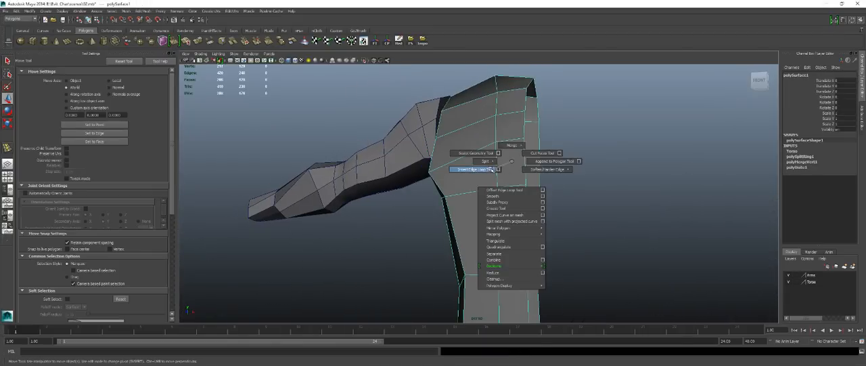
{"action": "left_click", "coordinate": [492, 169]}
{"action": "left_click_drag", "start_coordinate": [497, 183], "coordinate": [508, 126], "text": "alt"}
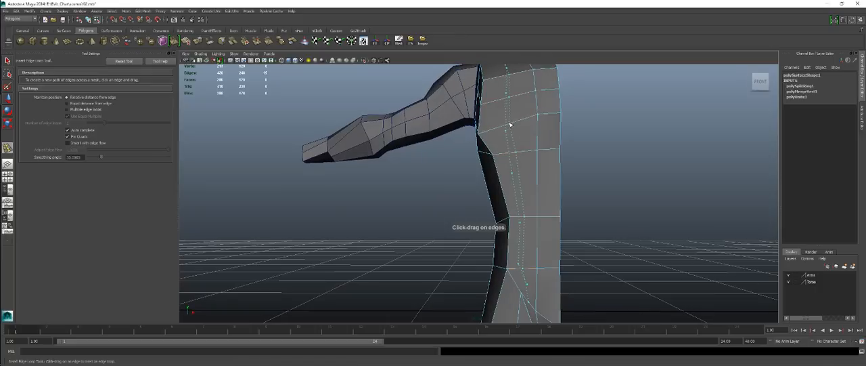
{"action": "left_click", "coordinate": [507, 126]}
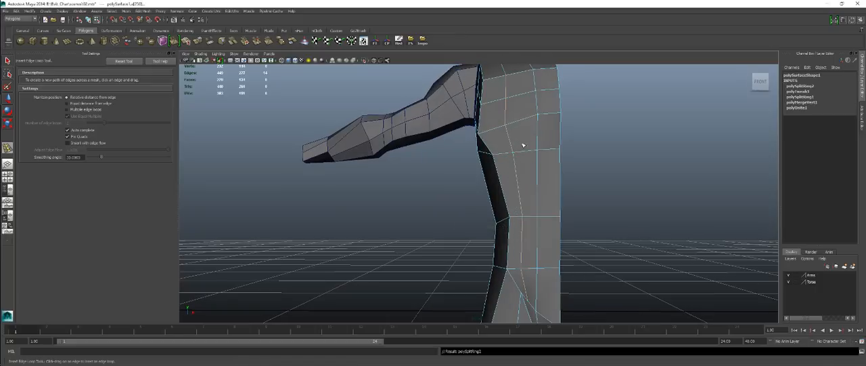
Examine how the new vertical loop runs around the waist, back and shoulder of the torso.
{"action": "left_click_drag", "start_coordinate": [518, 145], "coordinate": [488, 193], "text": "alt"}
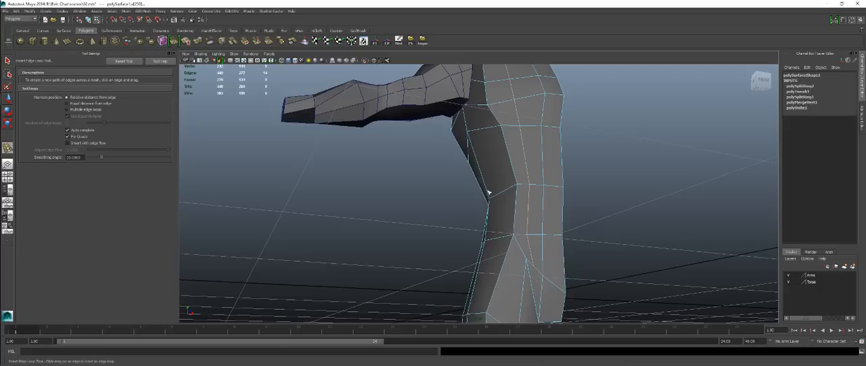
{"action": "left_click_drag", "start_coordinate": [541, 283], "coordinate": [417, 285], "text": "alt"}
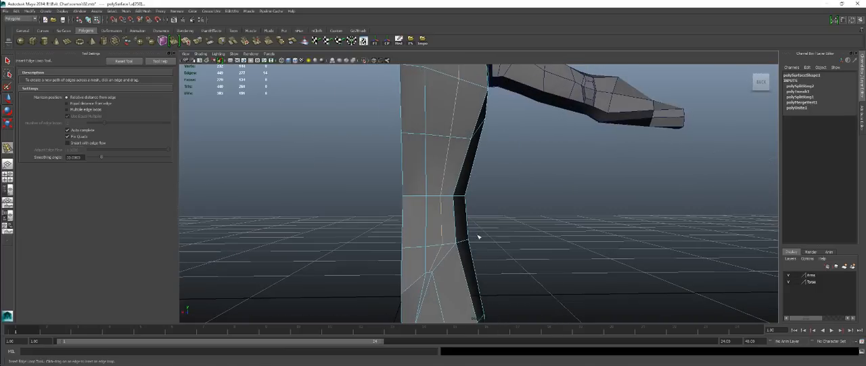
{"action": "left_click_drag", "start_coordinate": [478, 236], "coordinate": [391, 174], "text": "alt"}
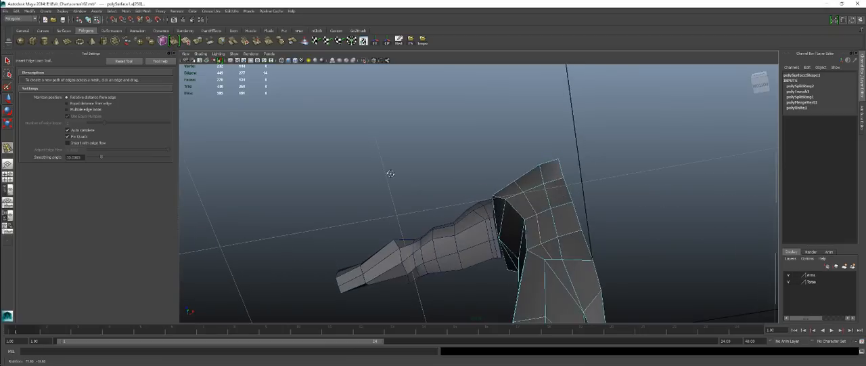
{"action": "key", "text": "ctrl+z"}
{"action": "left_click_drag", "start_coordinate": [511, 186], "coordinate": [588, 228]}
{"action": "middle_click_drag", "start_coordinate": [480, 108], "coordinate": [474, 171], "text": "alt"}
{"action": "mouse_move", "coordinate": [473, 171]}
{"action": "left_mouse_down", "text": "alt"}
{"action": "mouse_move", "coordinate": [477, 140]}
{"action": "mouse_move", "coordinate": [521, 142]}
{"action": "mouse_move", "coordinate": [357, 132]}
{"action": "mouse_move", "coordinate": [461, 163]}
{"action": "left_mouse_up", "text": "alt"}
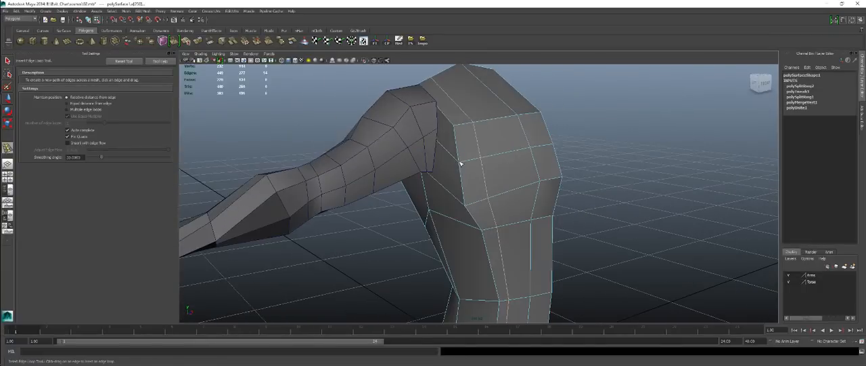
Reposition the chest and front shoulder vertices along the new vertical loop to round out the front of the torso.
{"action": "key", "text": "w"}
{"action": "right_click_drag", "start_coordinate": [492, 169], "coordinate": [484, 168]}
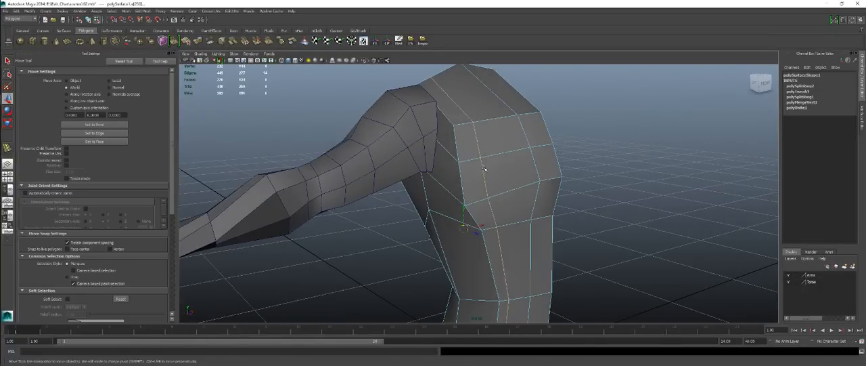
{"action": "left_click_drag", "start_coordinate": [467, 178], "coordinate": [505, 178], "text": "alt"}
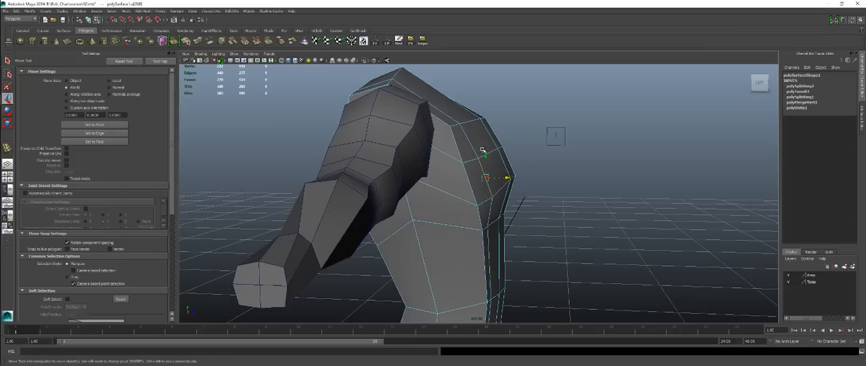
{"action": "left_click_drag", "start_coordinate": [485, 153], "coordinate": [542, 143], "text": "alt"}
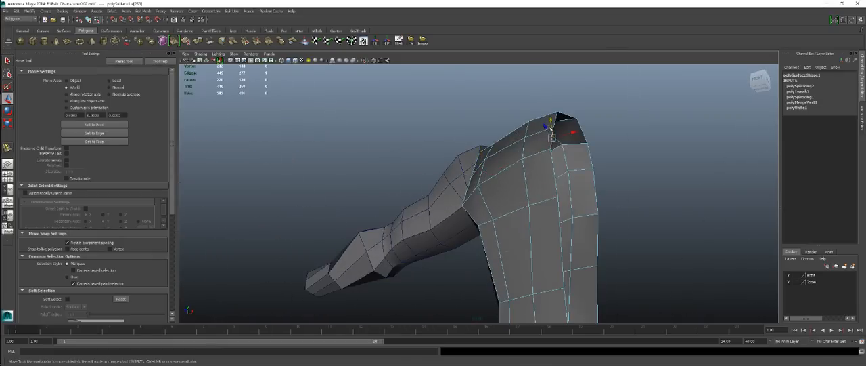
{"action": "left_click_drag", "start_coordinate": [547, 128], "coordinate": [512, 114], "text": "alt"}
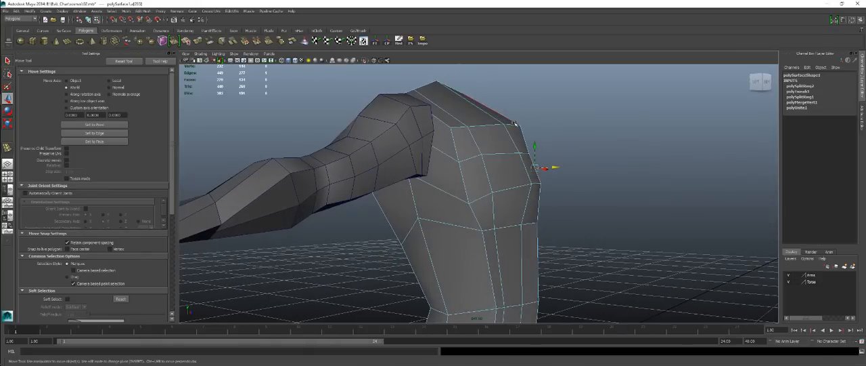
{"action": "right_click_drag", "start_coordinate": [514, 123], "coordinate": [489, 122]}
{"action": "left_click", "coordinate": [520, 124]}
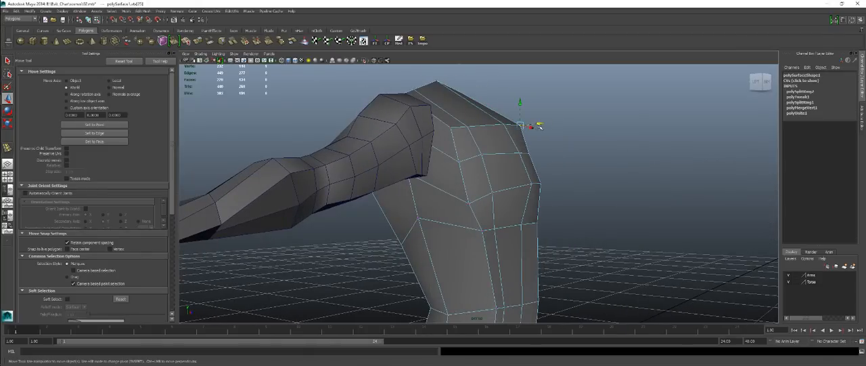
{"action": "left_click_drag", "start_coordinate": [539, 126], "coordinate": [474, 189]}
Snap the torso's back shoulder-edge vertices, from the shoulder down to the armpit, onto the matching arm vertices.
{"action": "left_click_drag", "start_coordinate": [466, 166], "coordinate": [440, 141], "text": "alt"}
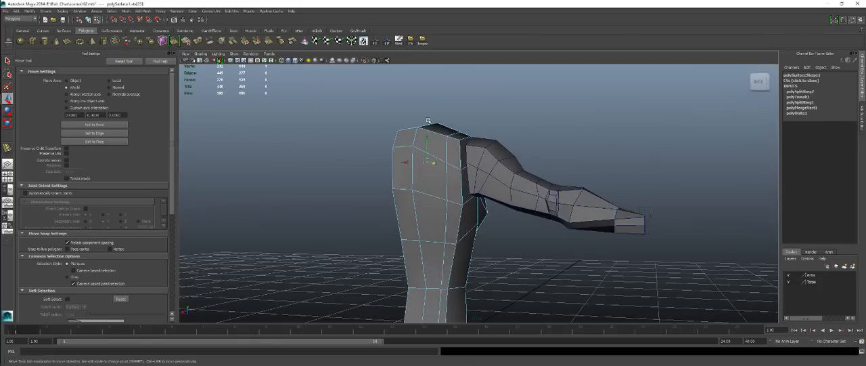
{"action": "left_click_drag", "start_coordinate": [437, 121], "coordinate": [431, 150], "text": "alt"}
{"action": "left_click_drag", "start_coordinate": [476, 114], "coordinate": [443, 141], "text": "alt"}
{"action": "left_click_drag", "start_coordinate": [419, 213], "coordinate": [468, 157], "text": "alt"}
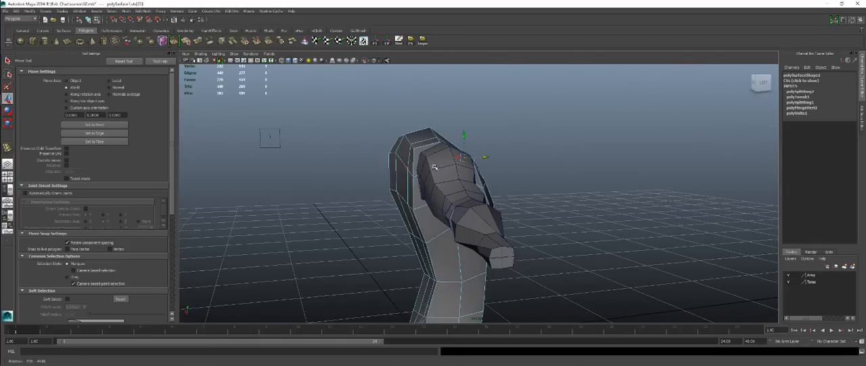
{"action": "right_click_drag", "start_coordinate": [468, 157], "coordinate": [435, 178], "text": "alt"}
{"action": "left_click_drag", "start_coordinate": [436, 178], "coordinate": [471, 184], "text": "alt"}
{"action": "right_click_drag", "start_coordinate": [471, 183], "coordinate": [499, 174], "text": "alt"}
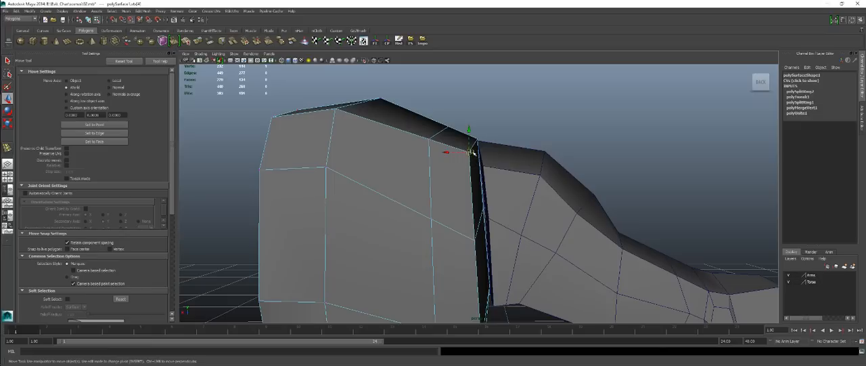
{"action": "left_click_drag", "start_coordinate": [473, 152], "coordinate": [482, 167]}
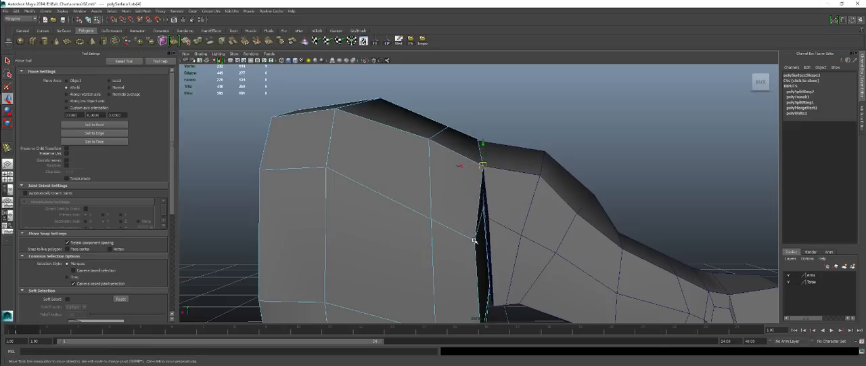
{"action": "left_click_drag", "start_coordinate": [473, 240], "coordinate": [486, 225]}
{"action": "middle_click_drag", "start_coordinate": [519, 282], "coordinate": [517, 234], "text": "alt"}
{"action": "left_click_drag", "start_coordinate": [516, 233], "coordinate": [493, 195], "text": "alt"}
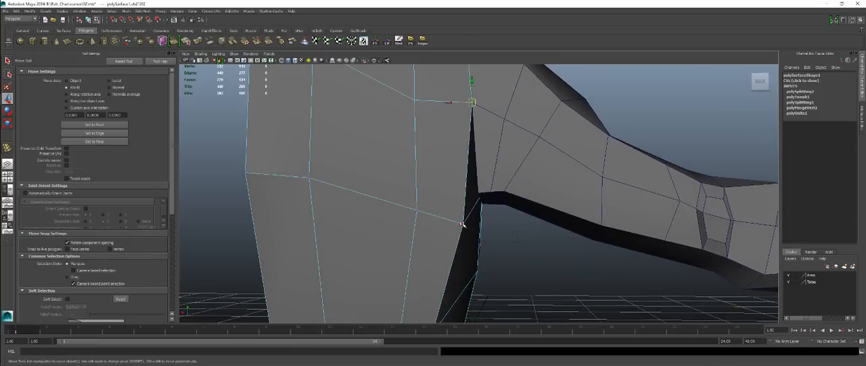
{"action": "left_click_drag", "start_coordinate": [463, 224], "coordinate": [474, 198]}
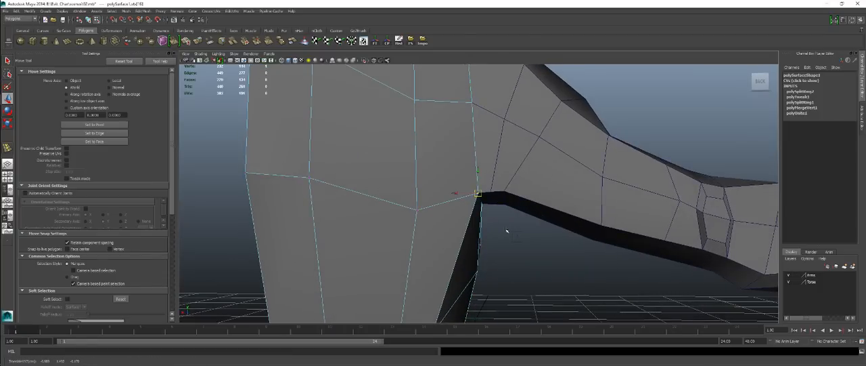
Snap the torso's underarm vertex onto the matching vertex at the bottom of the arm's shoulder end.
{"action": "left_click_drag", "start_coordinate": [506, 231], "coordinate": [605, 248], "text": "alt"}
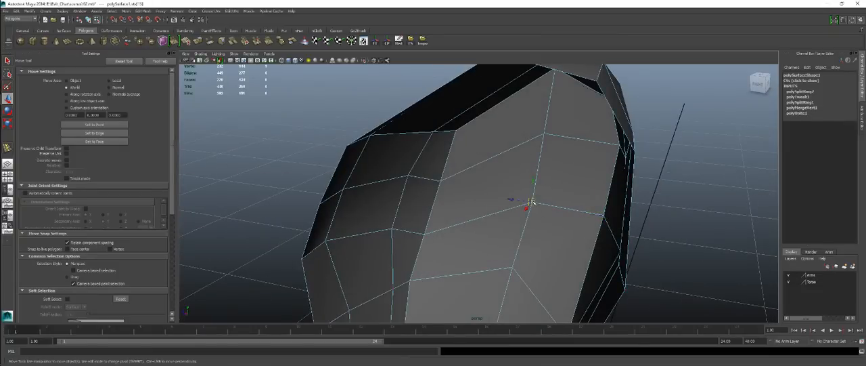
{"action": "left_click_drag", "start_coordinate": [531, 202], "coordinate": [615, 162], "text": "alt"}
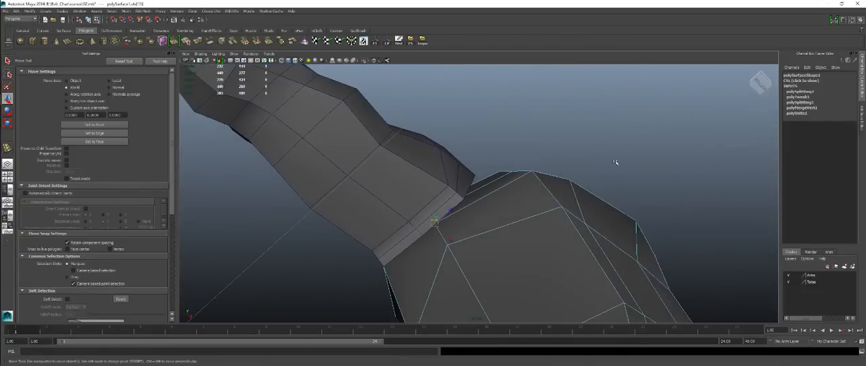
{"action": "left_click_drag", "start_coordinate": [435, 224], "coordinate": [424, 234]}
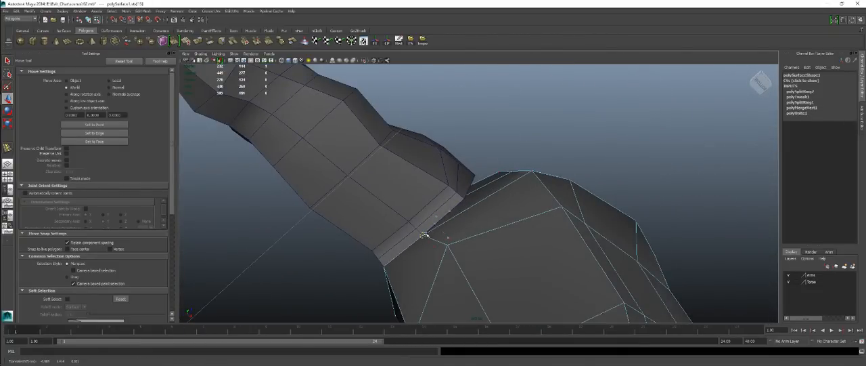
{"action": "left_click_drag", "start_coordinate": [489, 201], "coordinate": [466, 204], "text": "alt"}
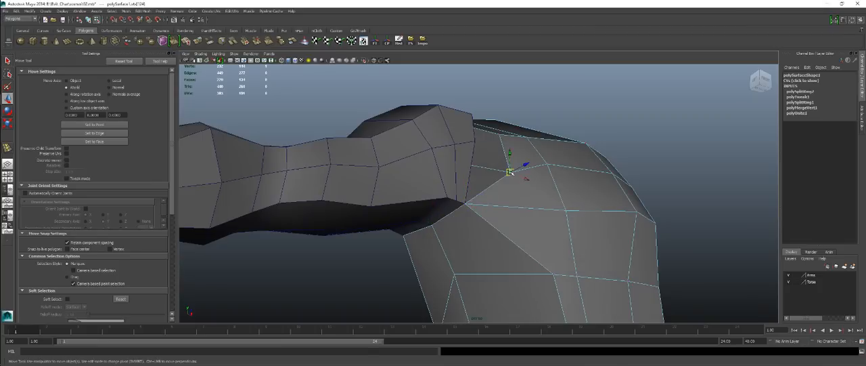
Snap the remaining torso vertices at the front and top of the shoulder onto the matching arm vertices.
{"action": "left_click_drag", "start_coordinate": [510, 172], "coordinate": [493, 194]}
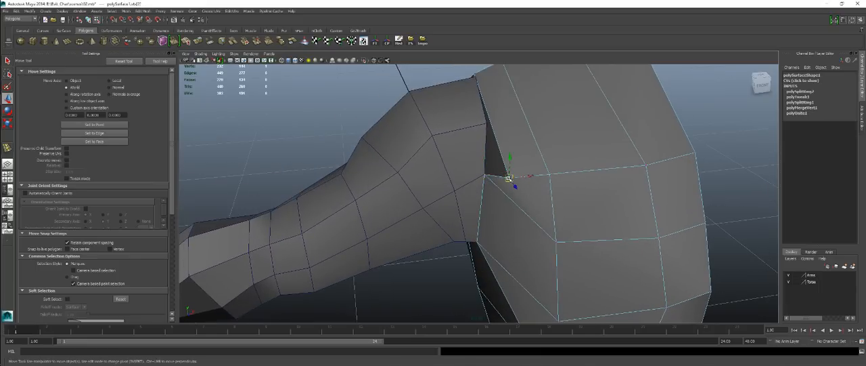
{"action": "left_click_drag", "start_coordinate": [488, 130], "coordinate": [521, 112], "text": "alt"}
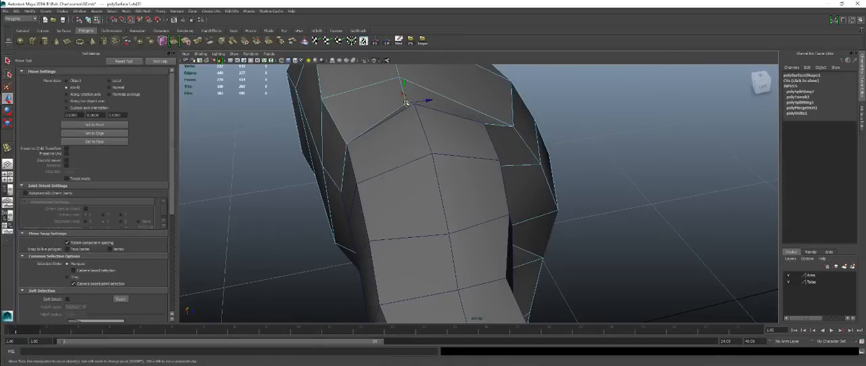
{"action": "scroll", "coordinate": [411, 103], "scroll_direction": "down", "scroll_amount": 5}
{"action": "left_click_drag", "start_coordinate": [414, 143], "coordinate": [480, 153], "text": "alt"}
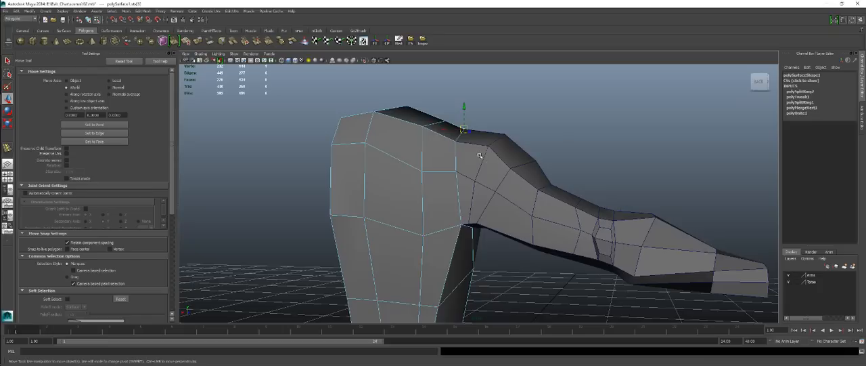
Isolate the arm mesh in the view, with its capped shoulder end facing the camera.
{"action": "right_click_drag", "start_coordinate": [492, 164], "coordinate": [510, 157]}
{"action": "left_click", "coordinate": [480, 179]}
{"action": "scroll", "coordinate": [477, 176], "scroll_direction": "up", "scroll_amount": 2}
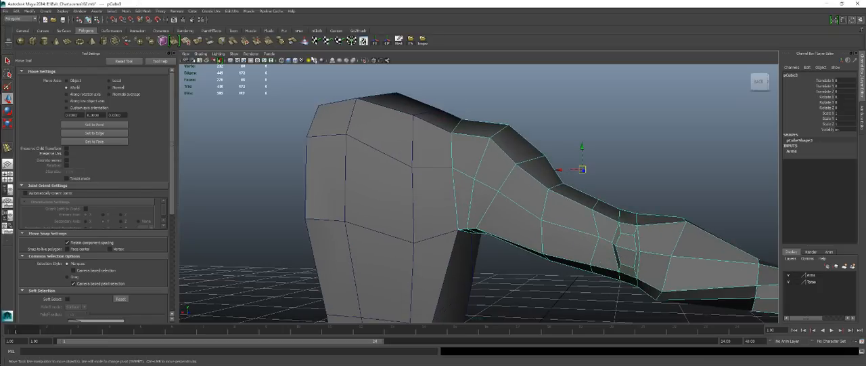
{"action": "left_click", "coordinate": [366, 61]}
{"action": "left_click_drag", "start_coordinate": [460, 148], "coordinate": [523, 156], "text": "alt"}
{"action": "right_click_drag", "start_coordinate": [524, 147], "coordinate": [524, 165]}
Delete the four faces capping the arm's shoulder end.
{"action": "left_click", "coordinate": [525, 178]}
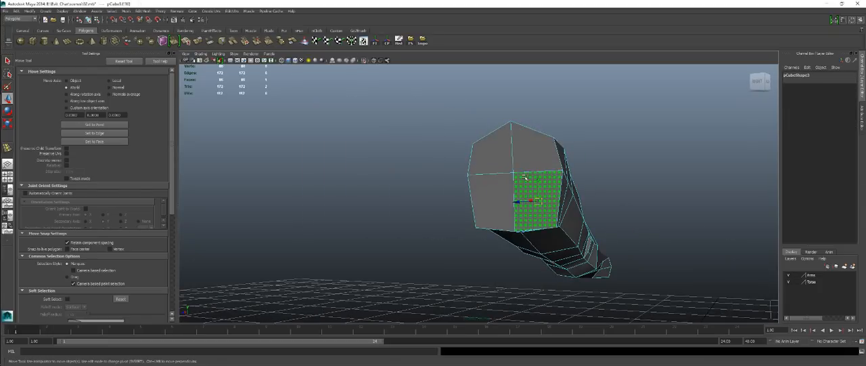
{"action": "left_click", "coordinate": [529, 161], "text": "shift"}
{"action": "left_click", "coordinate": [495, 158], "text": "shift"}
{"action": "left_click", "coordinate": [488, 191], "text": "shift"}
{"action": "left_click_drag", "start_coordinate": [482, 186], "coordinate": [507, 196], "text": "alt"}
{"action": "left_click", "coordinate": [501, 183]}
{"action": "left_click_drag", "start_coordinate": [448, 209], "coordinate": [356, 125], "text": "alt"}
{"action": "left_click_drag", "start_coordinate": [363, 66], "coordinate": [414, 168], "text": "alt"}
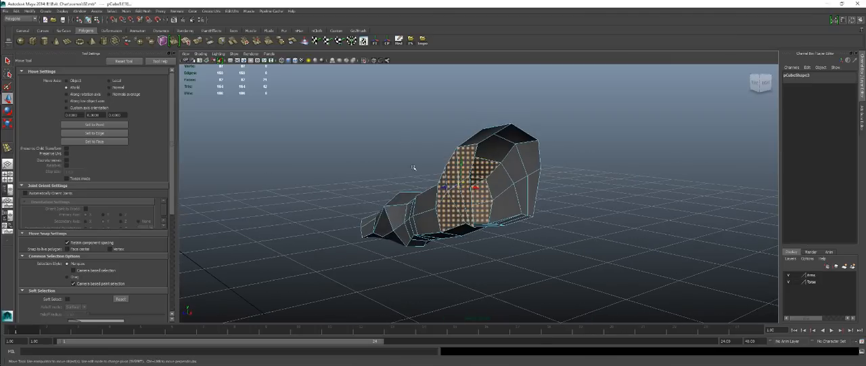
Bring the torso back into view and delete its four faces covering the arm opening.
{"action": "left_click", "coordinate": [365, 60]}
{"action": "left_click_drag", "start_coordinate": [545, 206], "coordinate": [582, 245], "text": "alt"}
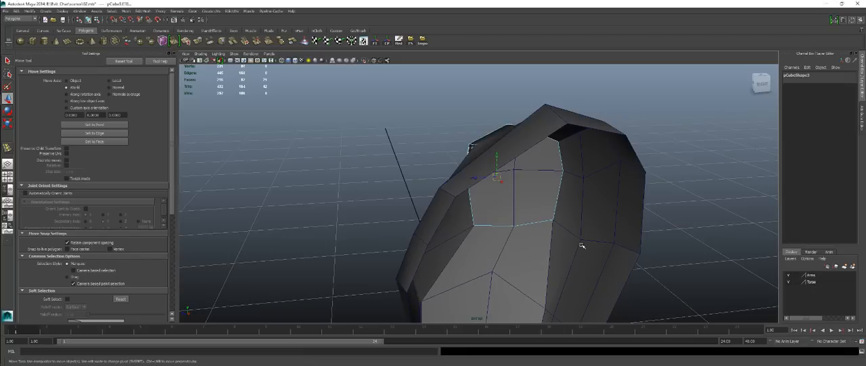
{"action": "left_click", "coordinate": [584, 244]}
{"action": "right_click_drag", "start_coordinate": [594, 203], "coordinate": [600, 218]}
{"action": "left_click_drag", "start_coordinate": [599, 217], "coordinate": [539, 200], "text": "alt"}
{"action": "left_click", "coordinate": [542, 199]}
{"action": "left_click", "coordinate": [545, 158], "text": "shift"}
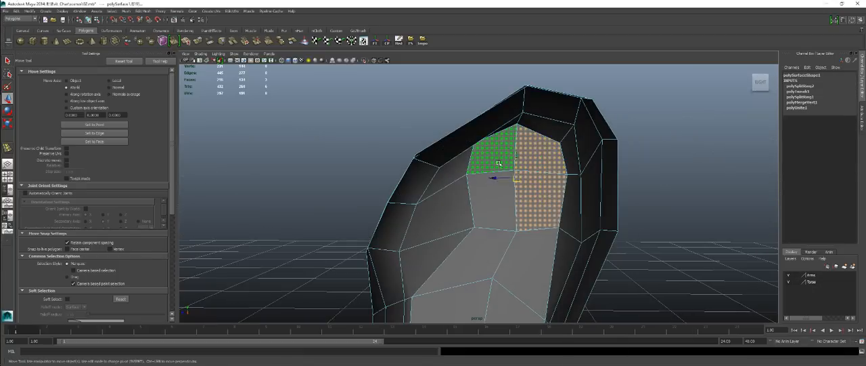
{"action": "left_click", "coordinate": [481, 203], "text": "shift"}
{"action": "key", "text": "Delete"}
Combine the arm and torso meshes into one object.
{"action": "left_click_drag", "start_coordinate": [477, 205], "coordinate": [523, 195], "text": "alt"}
{"action": "right_click_drag", "start_coordinate": [521, 144], "coordinate": [549, 134]}
{"action": "left_click", "coordinate": [577, 166]}
{"action": "left_click_drag", "start_coordinate": [601, 193], "coordinate": [504, 185], "text": "alt"}
{"action": "left_click", "coordinate": [503, 185]}
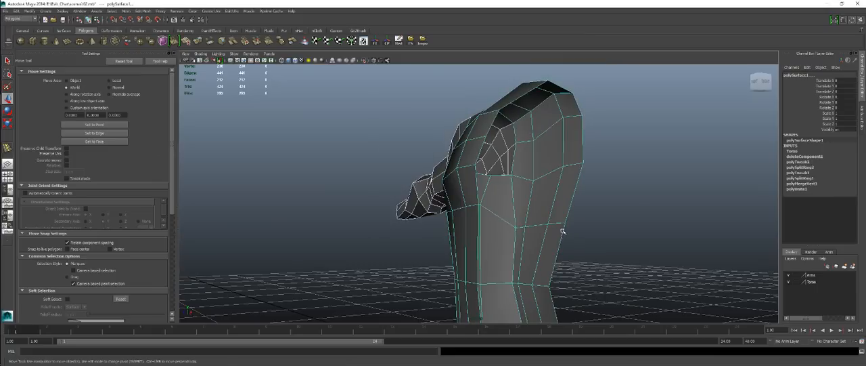
{"action": "right_click_drag", "start_coordinate": [625, 201], "coordinate": [622, 299], "text": "shift"}
Merge the overlapping vertices around the shoulder joint of the combined mesh.
{"action": "left_click_drag", "start_coordinate": [502, 167], "coordinate": [543, 148], "text": "alt"}
{"action": "right_click_drag", "start_coordinate": [542, 147], "coordinate": [516, 146]}
{"action": "left_click_drag", "start_coordinate": [442, 90], "coordinate": [543, 254]}
{"action": "right_click_drag", "start_coordinate": [591, 168], "coordinate": [623, 141], "text": "shift"}
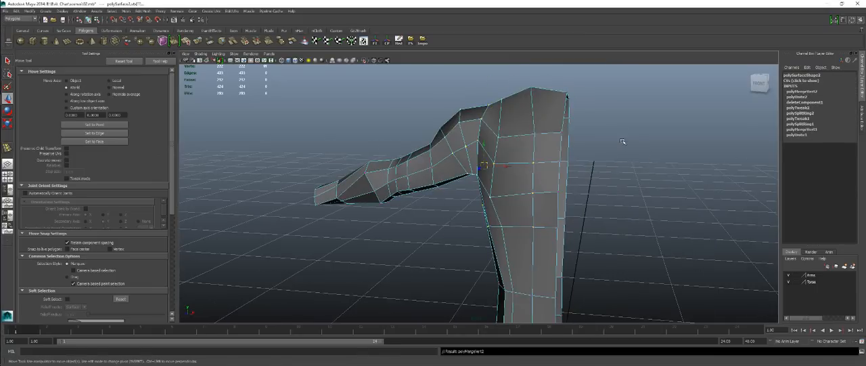
Return to object mode, add the combined mesh to the Torso layer and rename that layer Body.
{"action": "right_click_drag", "start_coordinate": [502, 142], "coordinate": [531, 134]}
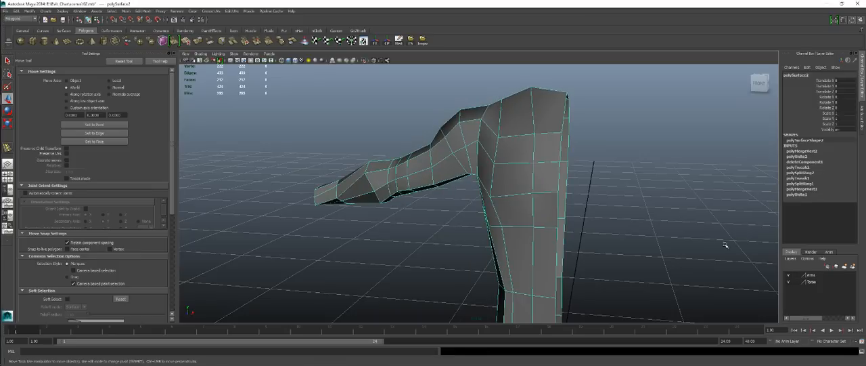
{"action": "right_click", "coordinate": [814, 284]}
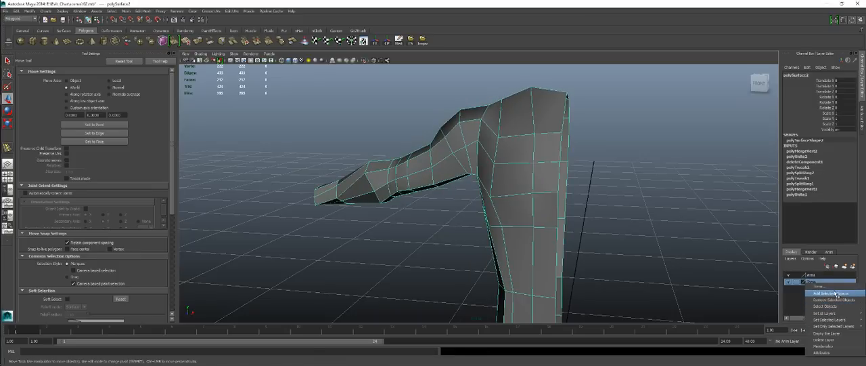
{"action": "left_click", "coordinate": [837, 294]}
{"action": "double_click", "coordinate": [813, 282]}
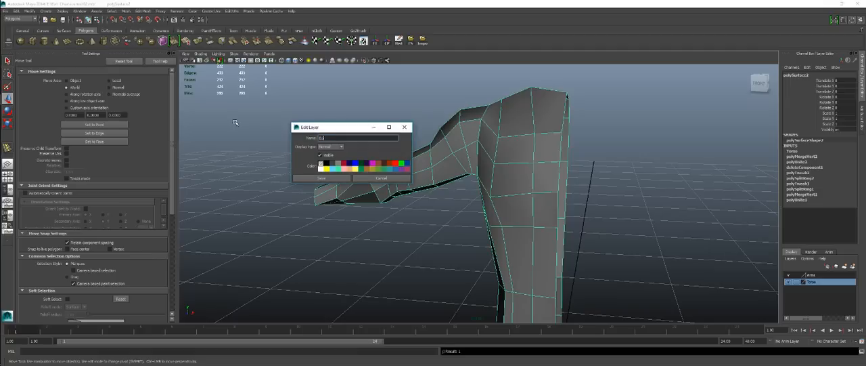
{"action": "left_click", "coordinate": [310, 178]}
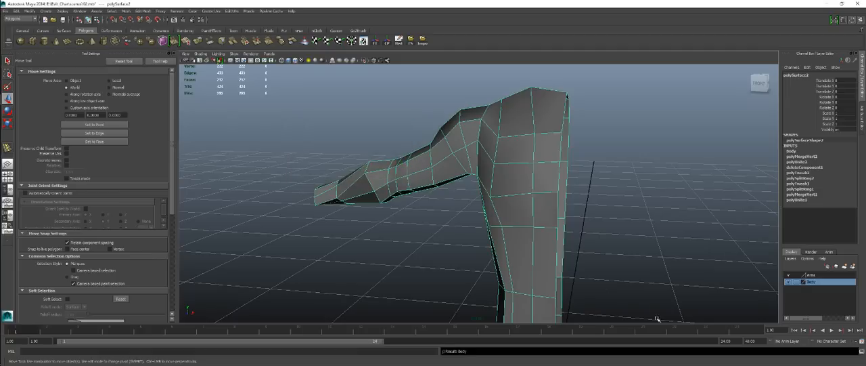
Delete the Arms display layer so that only the Body layer is kept.
{"action": "right_click", "coordinate": [830, 283]}
{"action": "mouse_move", "coordinate": [841, 318]}
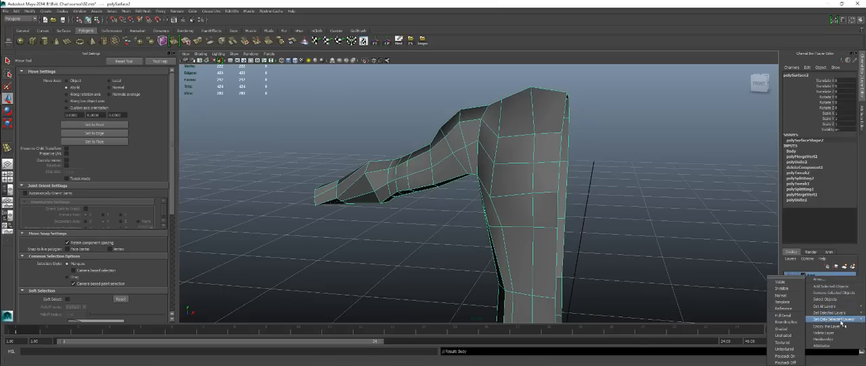
{"action": "left_click", "coordinate": [840, 332]}
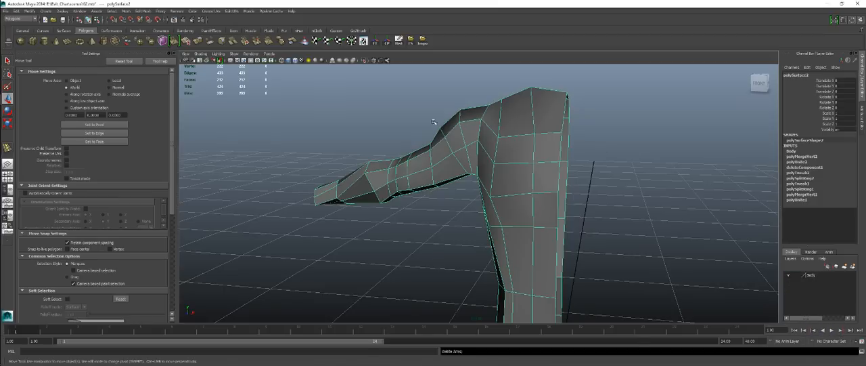
Freeze the transformations of the combined body mesh and delete its construction history.
{"action": "left_click", "coordinate": [399, 43]}
{"action": "scroll", "coordinate": [555, 190], "scroll_direction": "down", "scroll_amount": 4}
{"action": "left_click", "coordinate": [565, 194]}
{"action": "scroll", "coordinate": [562, 220], "scroll_direction": "down", "scroll_amount": 3}
{"action": "left_click_drag", "start_coordinate": [559, 226], "coordinate": [508, 159], "text": "alt"}
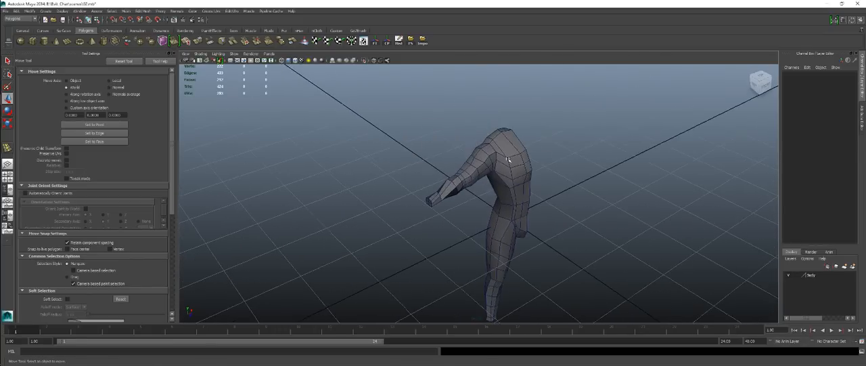
Examine the joined body mesh from several angles, both selected and with the wireframe highlight off.
{"action": "left_click", "coordinate": [508, 160]}
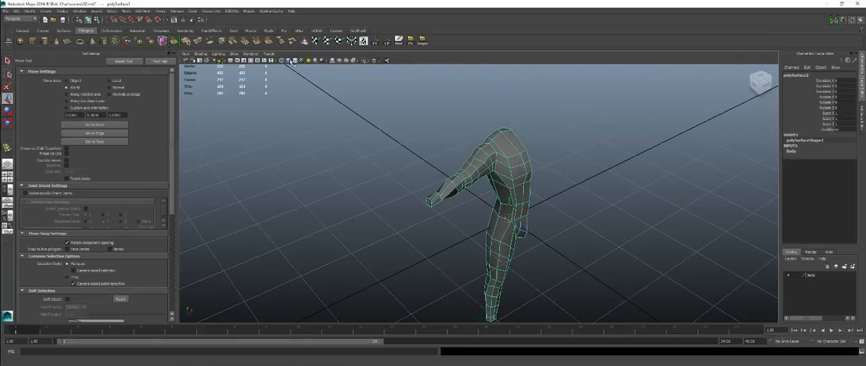
{"action": "left_click", "coordinate": [354, 111]}
{"action": "left_click_drag", "start_coordinate": [467, 153], "coordinate": [487, 193], "text": "alt"}
{"action": "scroll", "coordinate": [489, 197], "scroll_direction": "up", "scroll_amount": 4}
{"action": "left_click_drag", "start_coordinate": [453, 176], "coordinate": [387, 139], "text": "alt"}
{"action": "scroll", "coordinate": [543, 219], "scroll_direction": "down", "scroll_amount": 3}
{"action": "middle_click_drag", "start_coordinate": [543, 219], "coordinate": [504, 195], "text": "alt"}
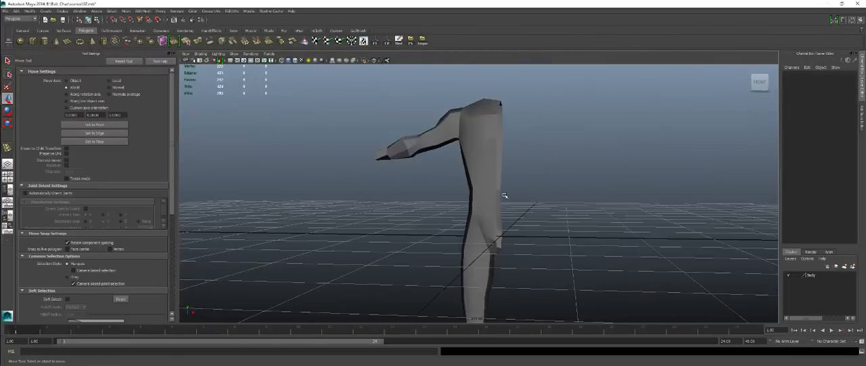
{"action": "left_click_drag", "start_coordinate": [504, 195], "coordinate": [429, 176], "text": "alt"}
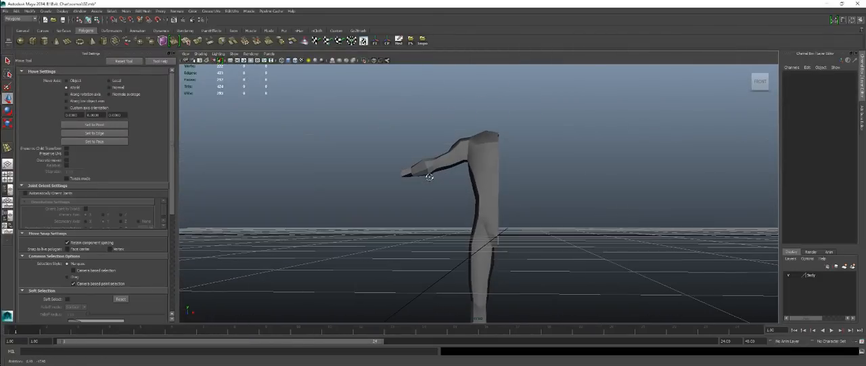
Soften the edges of the whole body mesh and keep it in unsmoothed display.
{"action": "left_click", "coordinate": [494, 155]}
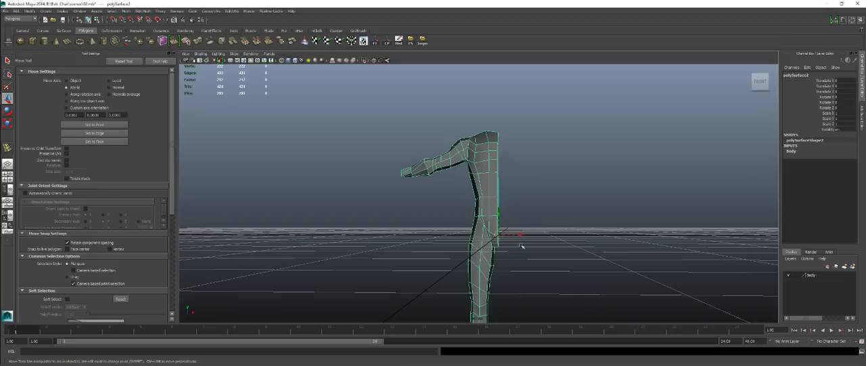
{"action": "right_click", "coordinate": [501, 104], "text": "shift"}
{"action": "right_click_drag", "start_coordinate": [519, 113], "coordinate": [555, 112], "text": "shift"}
{"action": "left_click", "coordinate": [602, 113]}
{"action": "left_click_drag", "start_coordinate": [511, 142], "coordinate": [568, 142], "text": "alt"}
{"action": "left_click_drag", "start_coordinate": [364, 154], "coordinate": [499, 194], "text": "alt"}
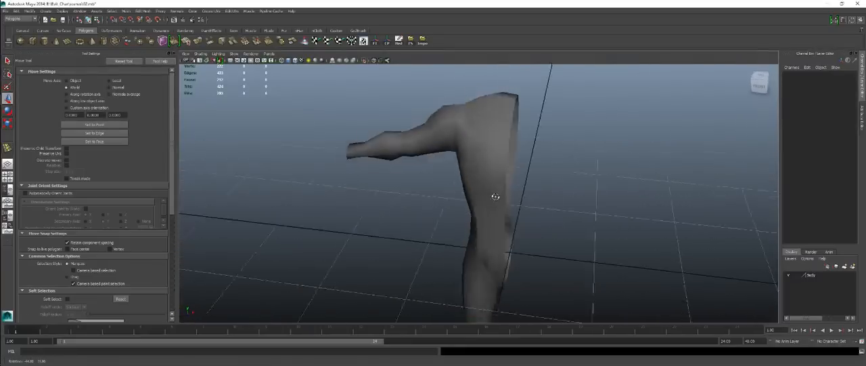
{"action": "left_click", "coordinate": [492, 180]}
{"action": "left_click", "coordinate": [556, 184]}
{"action": "left_click_drag", "start_coordinate": [556, 184], "coordinate": [507, 165], "text": "alt"}
{"action": "left_click", "coordinate": [539, 158]}
{"action": "key", "text": "1"}
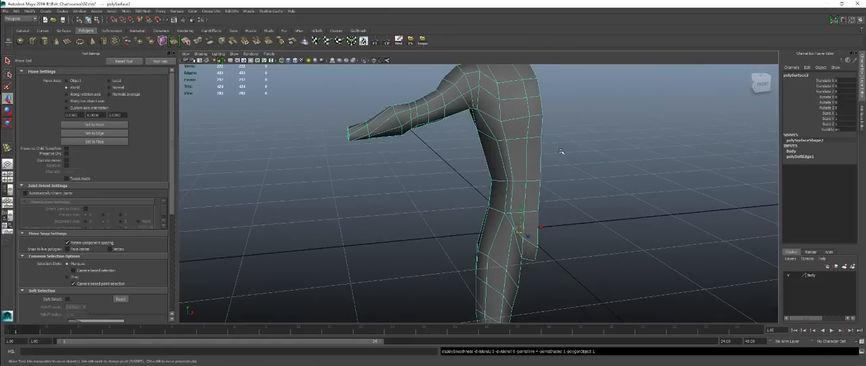
Examine the softened shading and edge flow around the shoulder, arm, back, torso and leg from all sides.
{"action": "right_click_drag", "start_coordinate": [563, 153], "coordinate": [462, 180], "text": "alt"}
{"action": "left_click_drag", "start_coordinate": [462, 180], "coordinate": [591, 203], "text": "alt"}
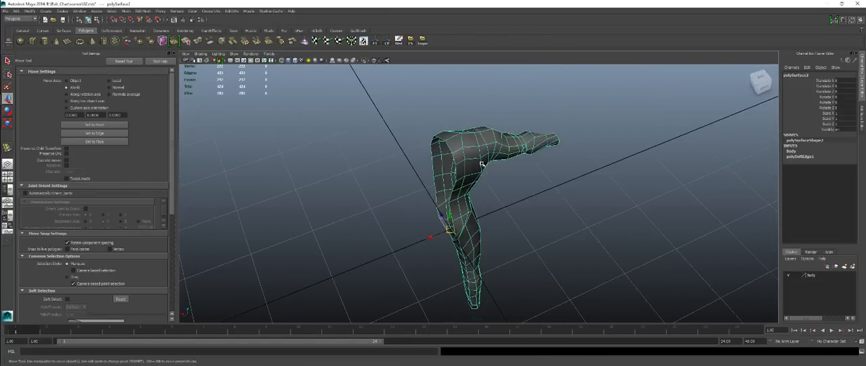
{"action": "right_click_drag", "start_coordinate": [535, 199], "coordinate": [595, 214], "text": "alt"}
{"action": "left_click_drag", "start_coordinate": [582, 211], "coordinate": [519, 167], "text": "alt"}
{"action": "middle_click_drag", "start_coordinate": [518, 167], "coordinate": [556, 211], "text": "alt"}
{"action": "right_click_drag", "start_coordinate": [556, 211], "coordinate": [517, 190], "text": "alt"}
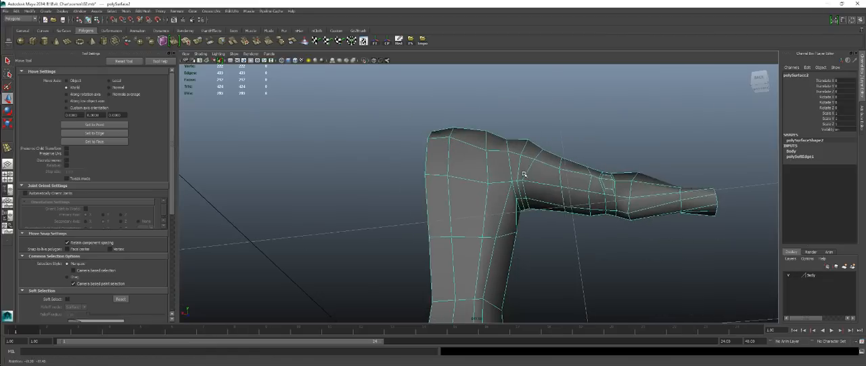
{"action": "left_click_drag", "start_coordinate": [528, 223], "coordinate": [391, 247], "text": "alt"}
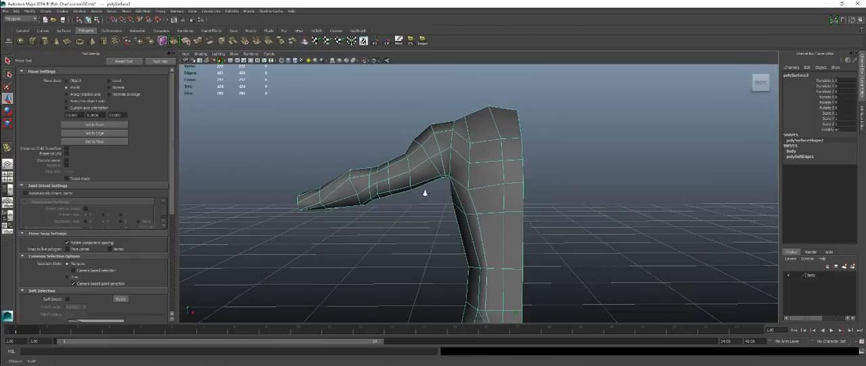
{"action": "left_click_drag", "start_coordinate": [425, 193], "coordinate": [443, 240], "text": "alt"}
{"action": "middle_click_drag", "start_coordinate": [443, 240], "coordinate": [461, 173], "text": "alt"}
{"action": "right_click_drag", "start_coordinate": [461, 174], "coordinate": [503, 192], "text": "alt"}
{"action": "left_click_drag", "start_coordinate": [503, 192], "coordinate": [480, 187], "text": "alt"}
{"action": "right_click_drag", "start_coordinate": [480, 187], "coordinate": [325, 125], "text": "alt"}
{"action": "left_click_drag", "start_coordinate": [379, 146], "coordinate": [480, 196], "text": "alt"}
{"action": "middle_click_drag", "start_coordinate": [481, 197], "coordinate": [495, 145], "text": "alt"}
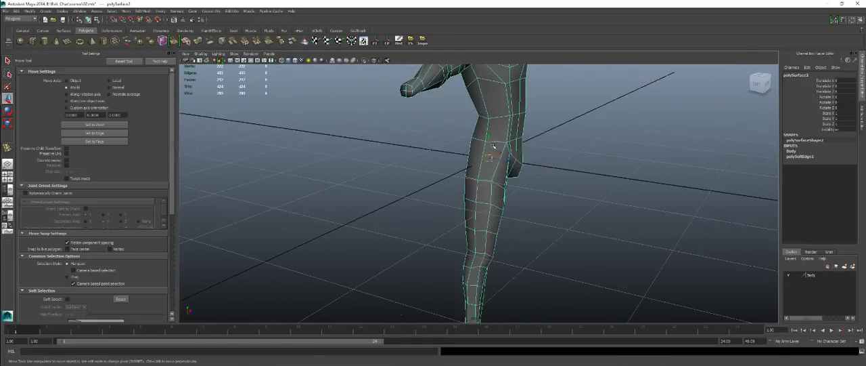